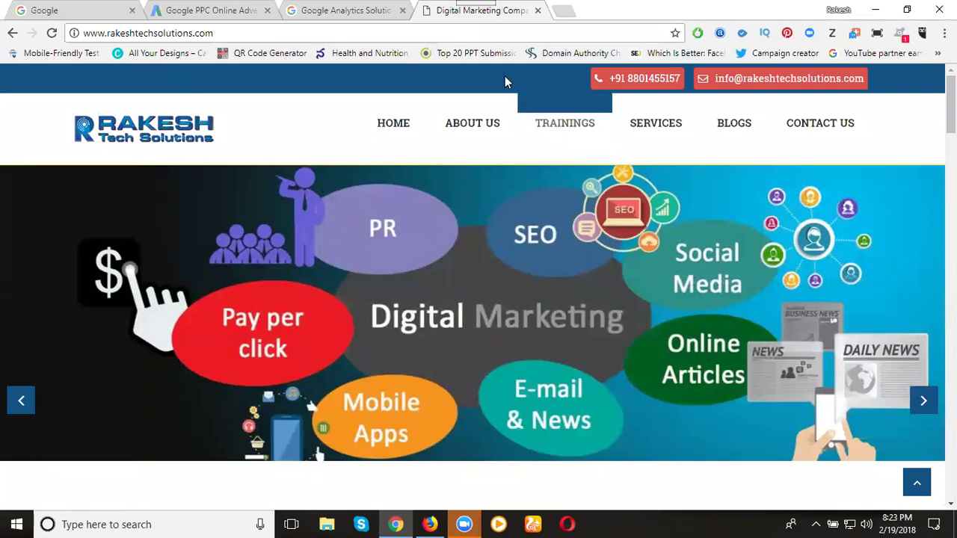
- Open the Somajiguda Digital Marketing training page from the site's TRAININGS list and select its URL
{"action": "left_click", "coordinate": [348, 12]}
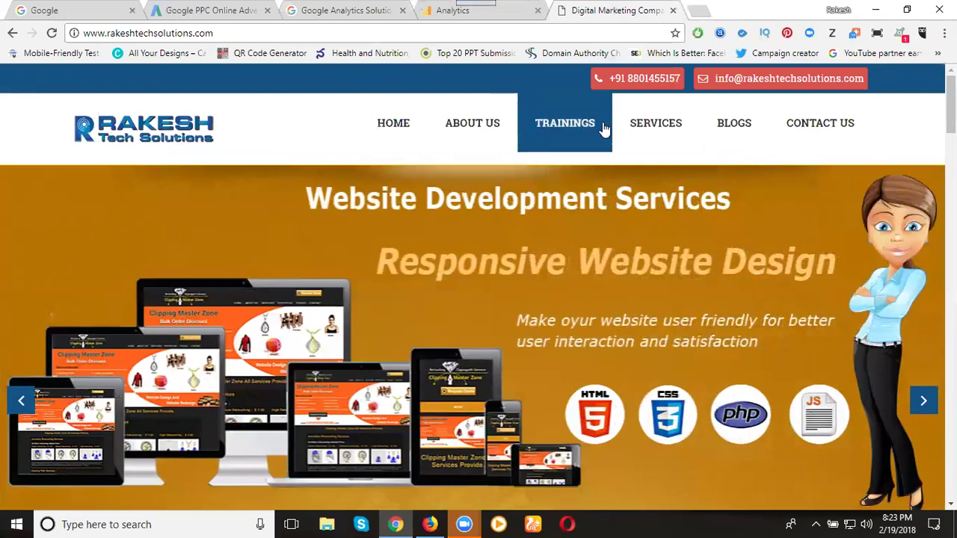
{"action": "left_click", "coordinate": [566, 127]}
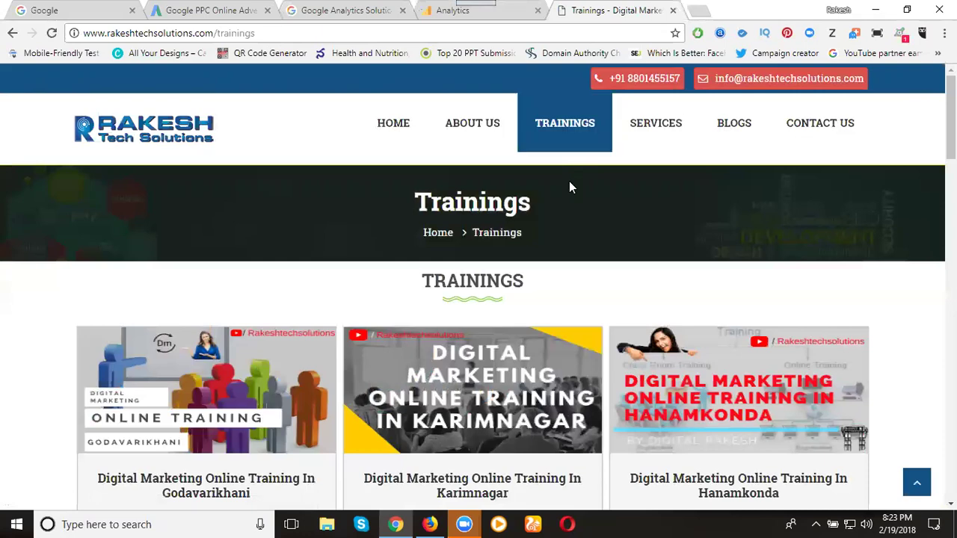
{"action": "scroll", "coordinate": [568, 187], "scroll_direction": "down", "scroll_amount": 4}
{"action": "scroll", "coordinate": [566, 190], "scroll_direction": "down", "scroll_amount": 2}
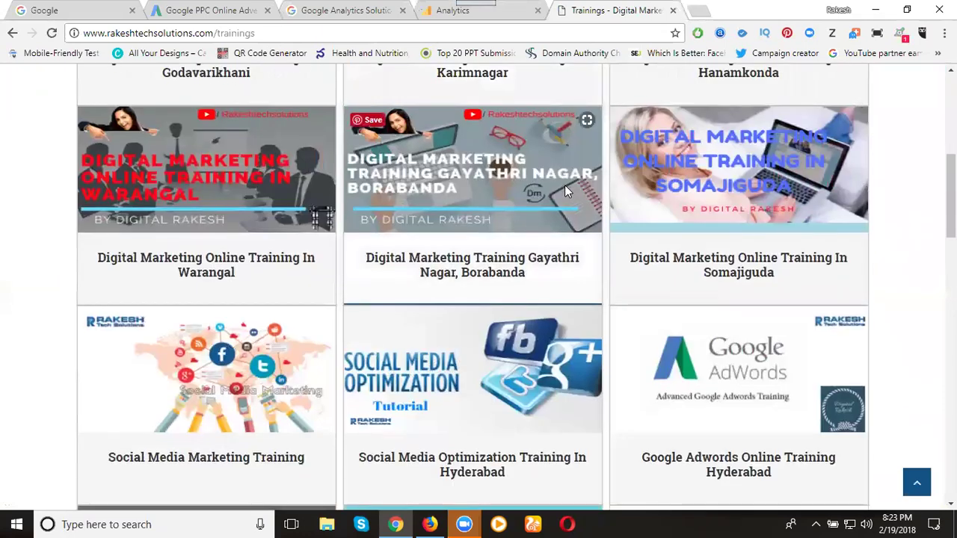
{"action": "left_click", "coordinate": [702, 281]}
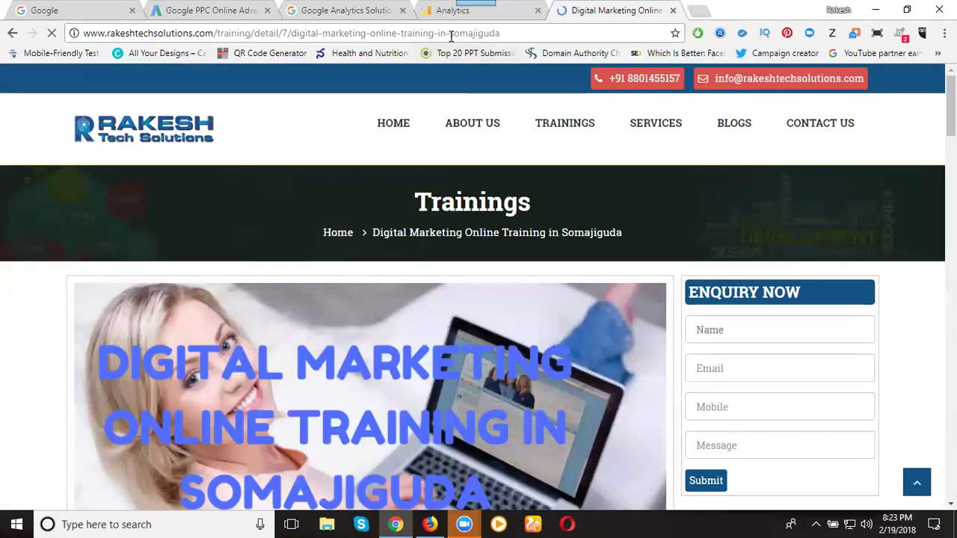
{"action": "left_click", "coordinate": [451, 34]}
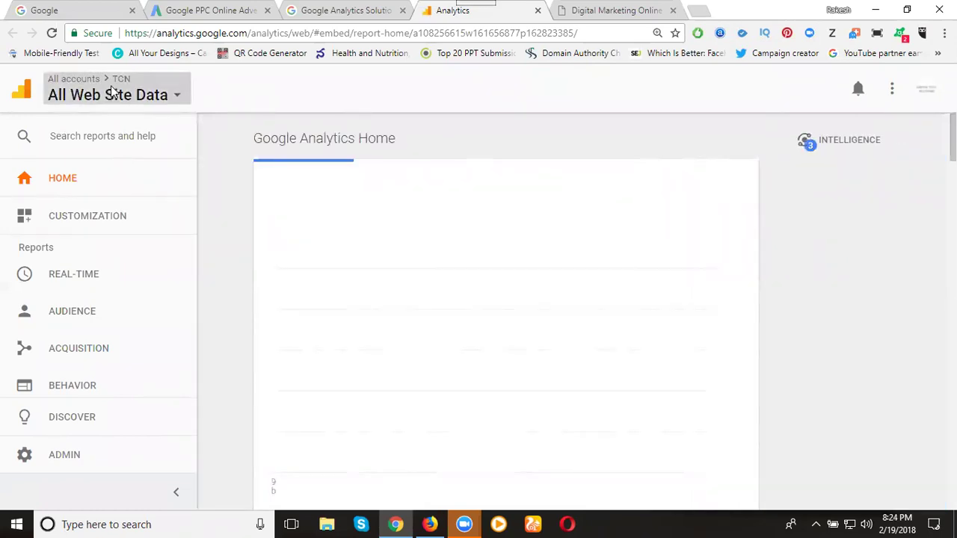
- Switch to the Rakesh Tech Solutions account, rakeshtechsolutions property, All Web Site Data view
{"action": "left_click", "coordinate": [112, 92]}
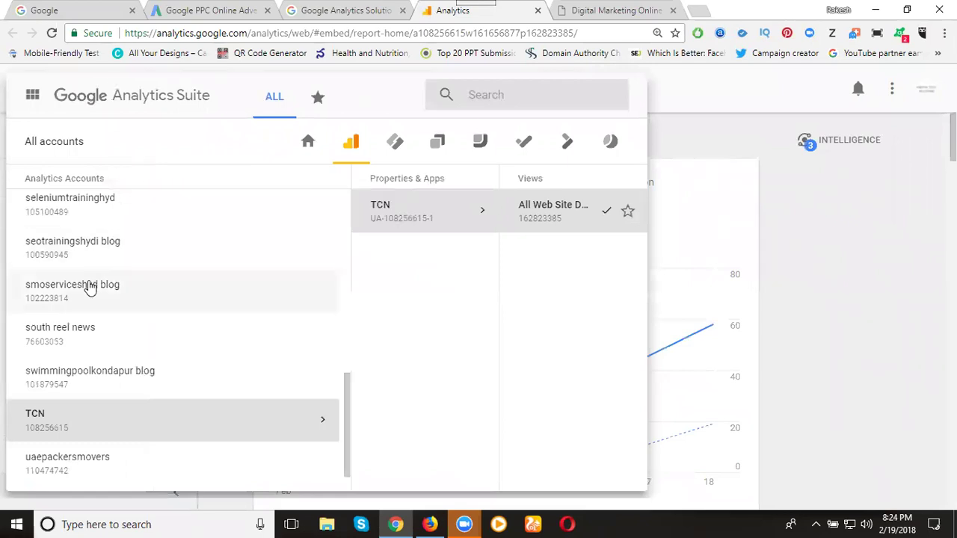
{"action": "scroll", "coordinate": [88, 288], "scroll_direction": "up", "scroll_amount": 3}
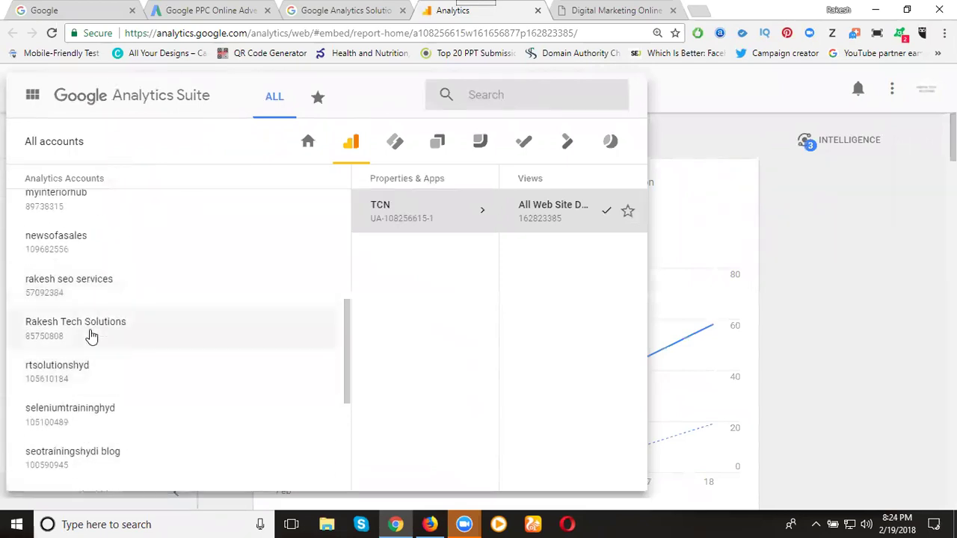
{"action": "left_click", "coordinate": [90, 329]}
{"action": "left_click", "coordinate": [389, 217]}
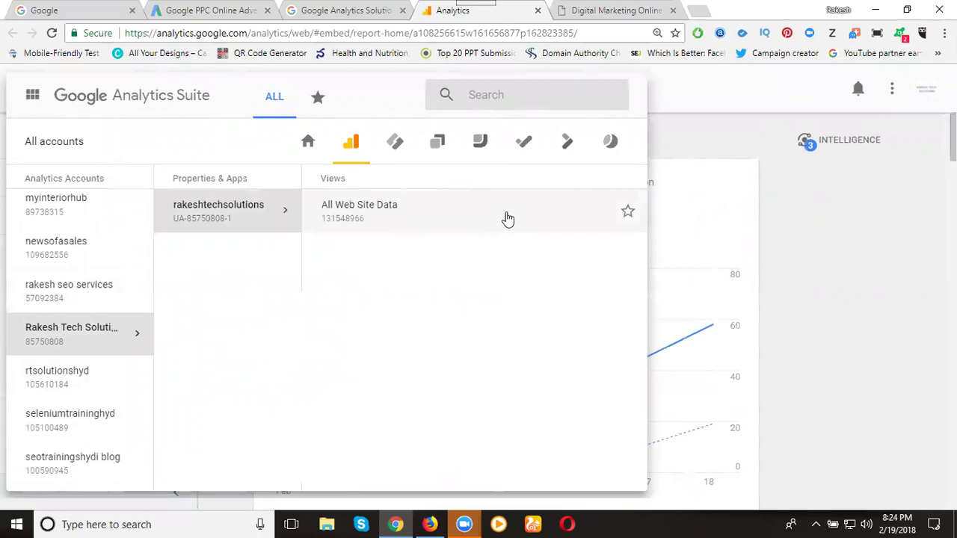
{"action": "left_click", "coordinate": [509, 219]}
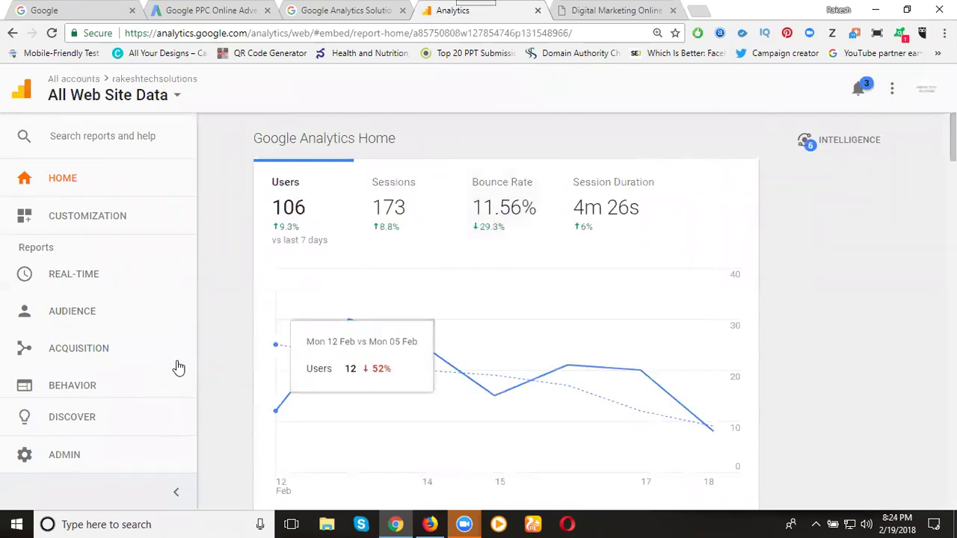
- Open the view's Goals list in Admin, showing four existing Destination goals
{"action": "left_click", "coordinate": [93, 458]}
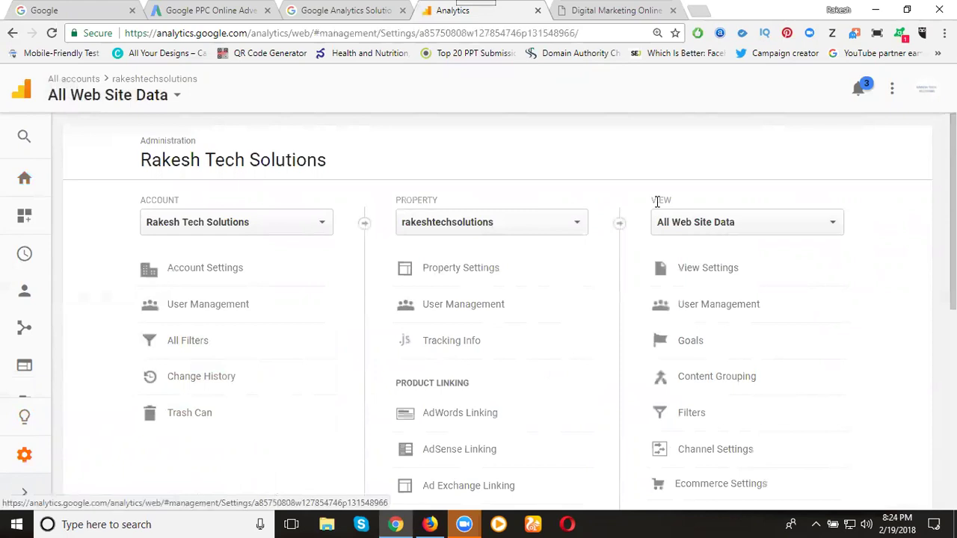
{"action": "left_click", "coordinate": [690, 343]}
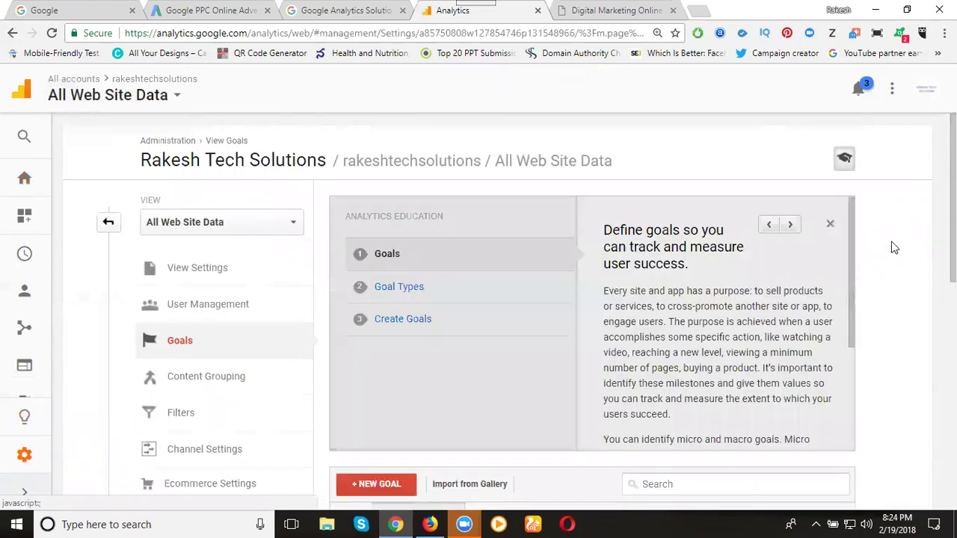
{"action": "scroll", "coordinate": [897, 248], "scroll_direction": "down", "scroll_amount": 4}
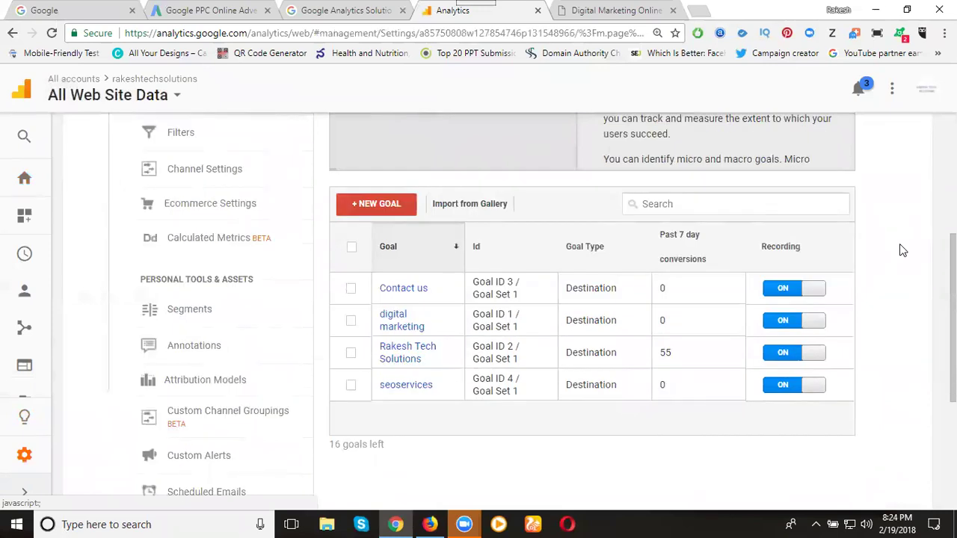
{"action": "scroll", "coordinate": [899, 243], "scroll_direction": "down", "scroll_amount": 1}
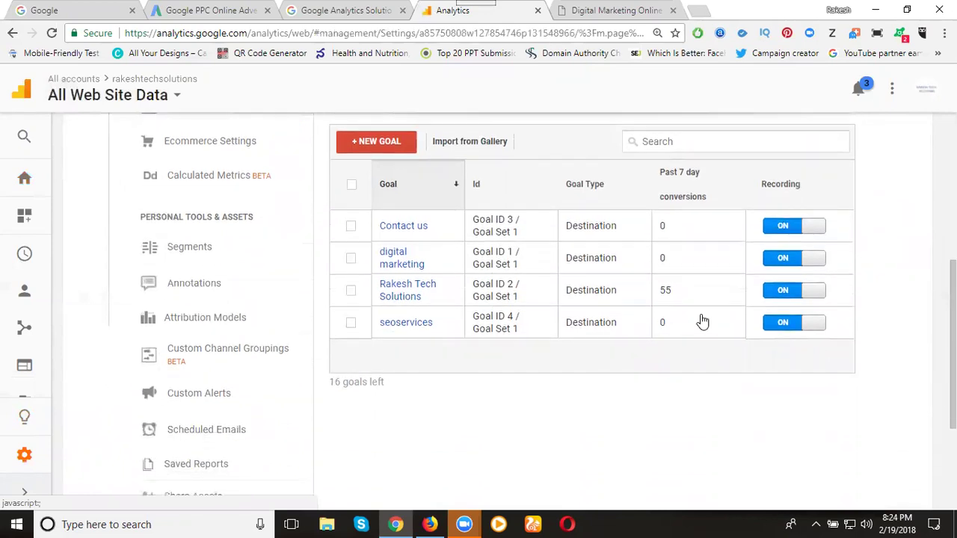
{"action": "scroll", "coordinate": [393, 222], "scroll_direction": "down", "scroll_amount": 1}
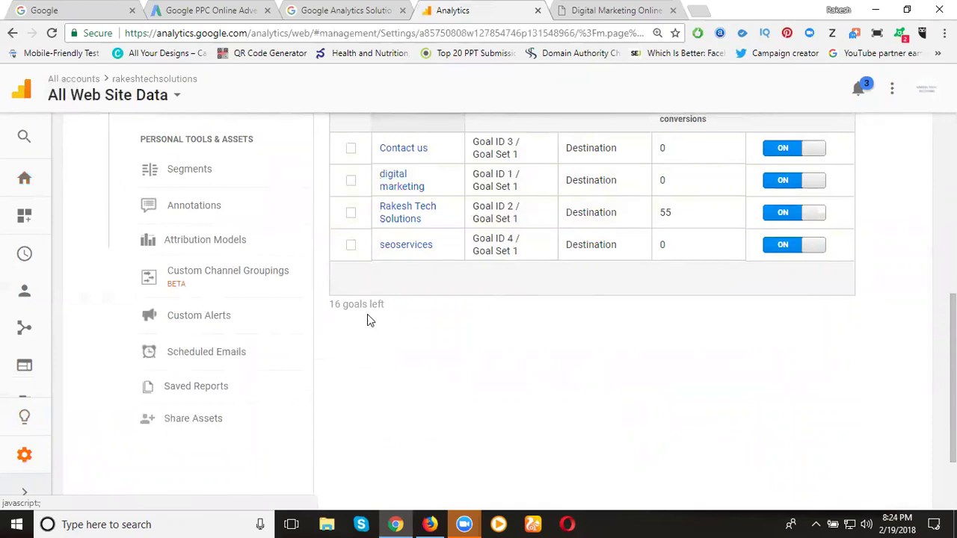
{"action": "scroll", "coordinate": [395, 312], "scroll_direction": "up", "scroll_amount": 2}
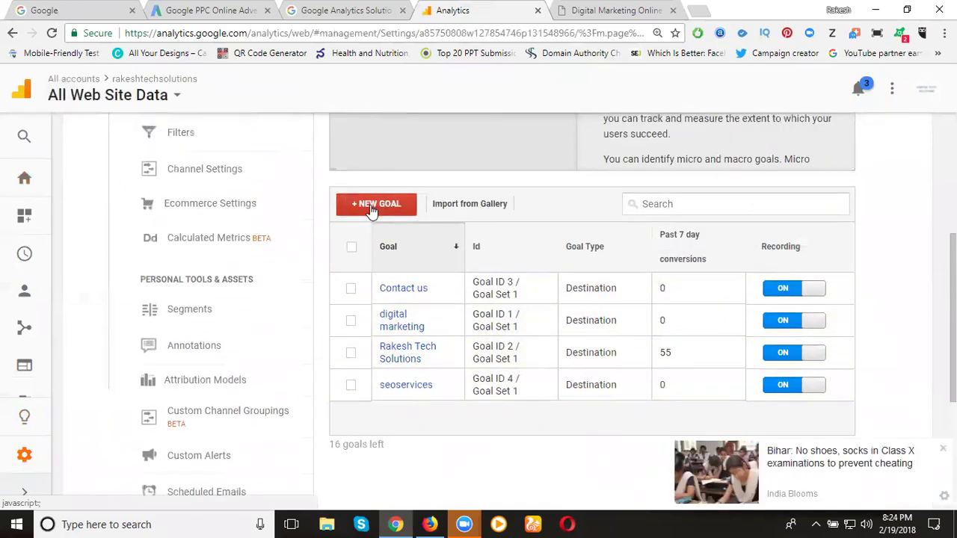
- Start a new goal and choose the Custom setup instead of a template
{"action": "left_click", "coordinate": [371, 206]}
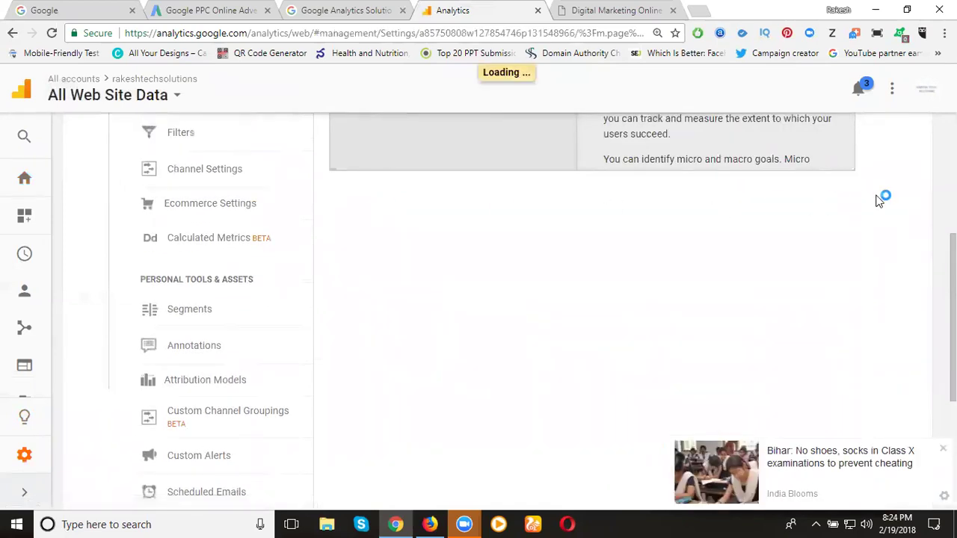
{"action": "scroll", "coordinate": [870, 200], "scroll_direction": "down", "scroll_amount": 2}
{"action": "scroll", "coordinate": [870, 200], "scroll_direction": "down", "scroll_amount": 4}
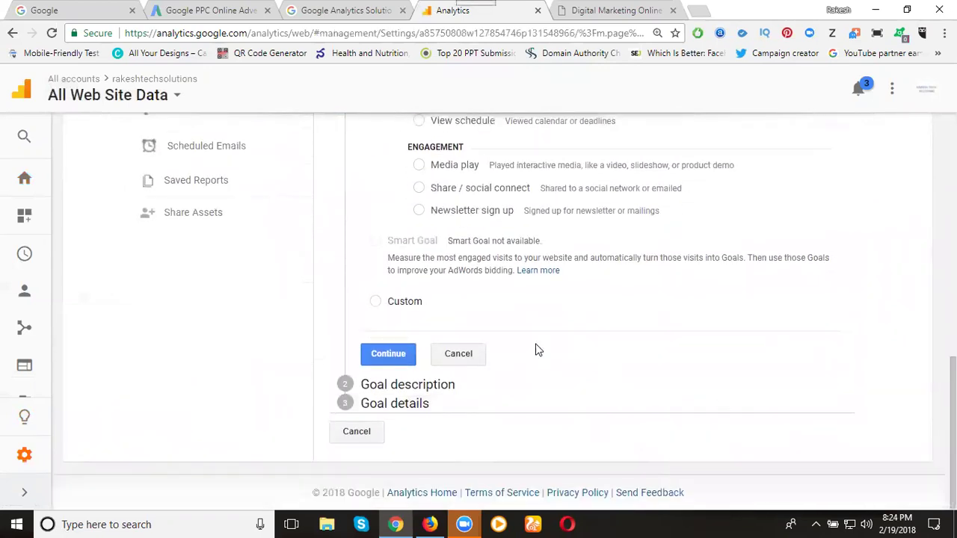
{"action": "left_click", "coordinate": [376, 305]}
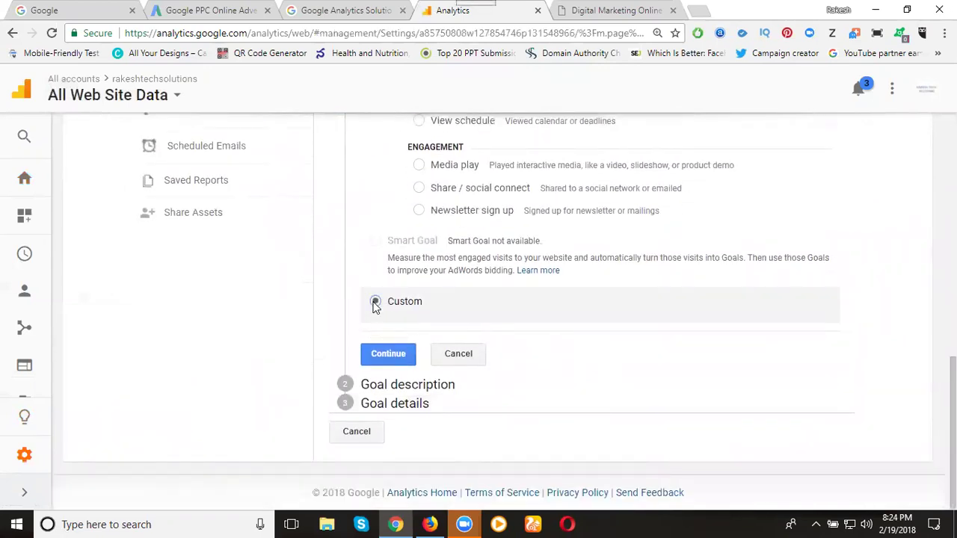
{"action": "scroll", "coordinate": [412, 305], "scroll_direction": "up", "scroll_amount": 6}
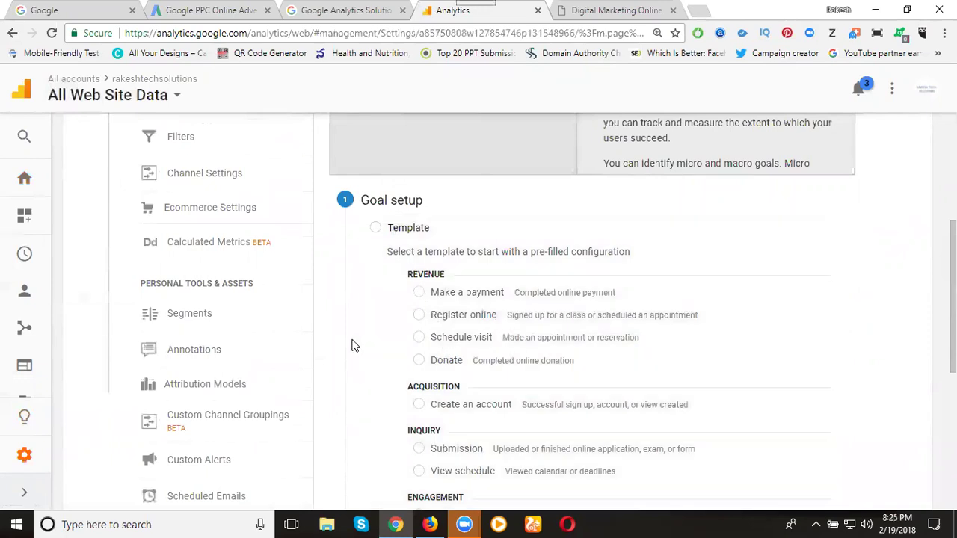
{"action": "scroll", "coordinate": [356, 346], "scroll_direction": "down", "scroll_amount": 2}
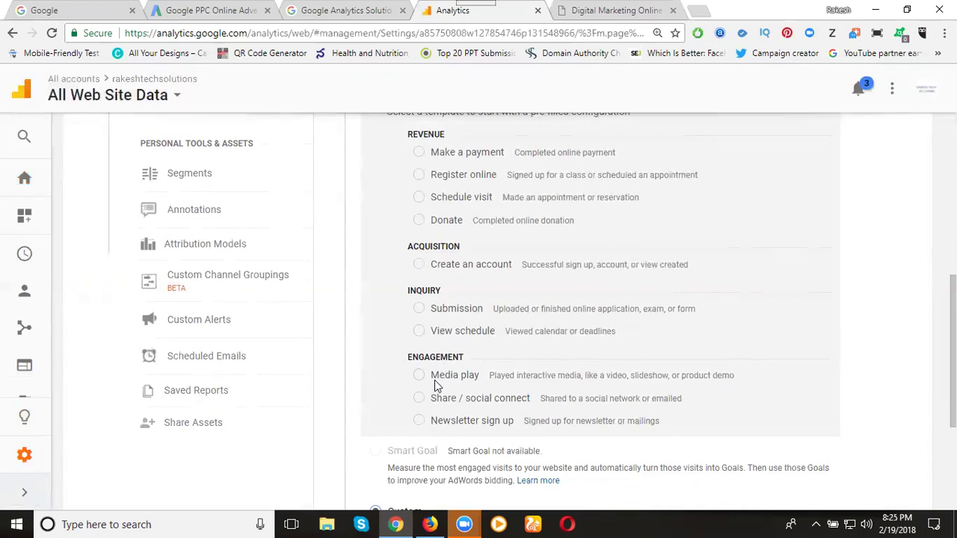
{"action": "scroll", "coordinate": [437, 385], "scroll_direction": "down", "scroll_amount": 2}
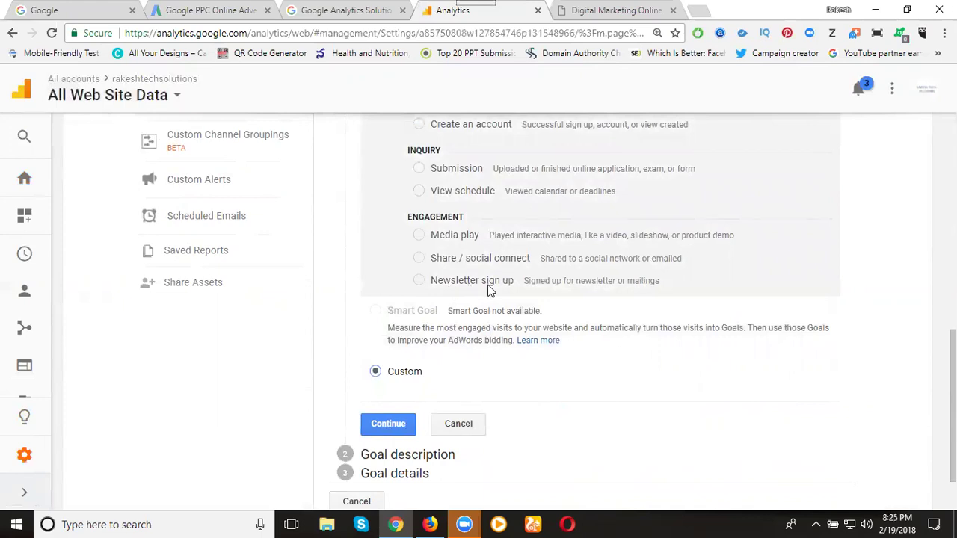
{"action": "scroll", "coordinate": [381, 312], "scroll_direction": "down", "scroll_amount": 1}
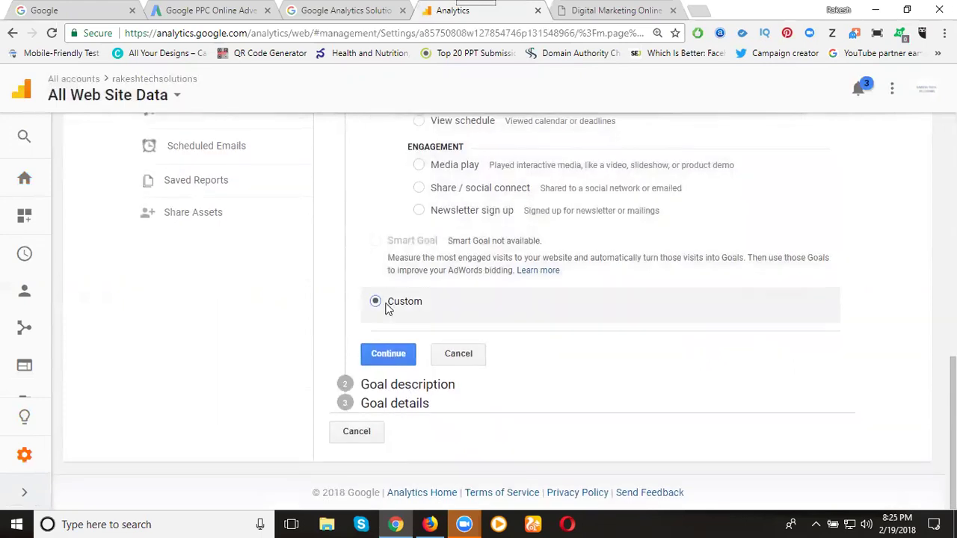
- Name the goal 'dm training somajiguda' and set its type to Destination
{"action": "left_click", "coordinate": [379, 362]}
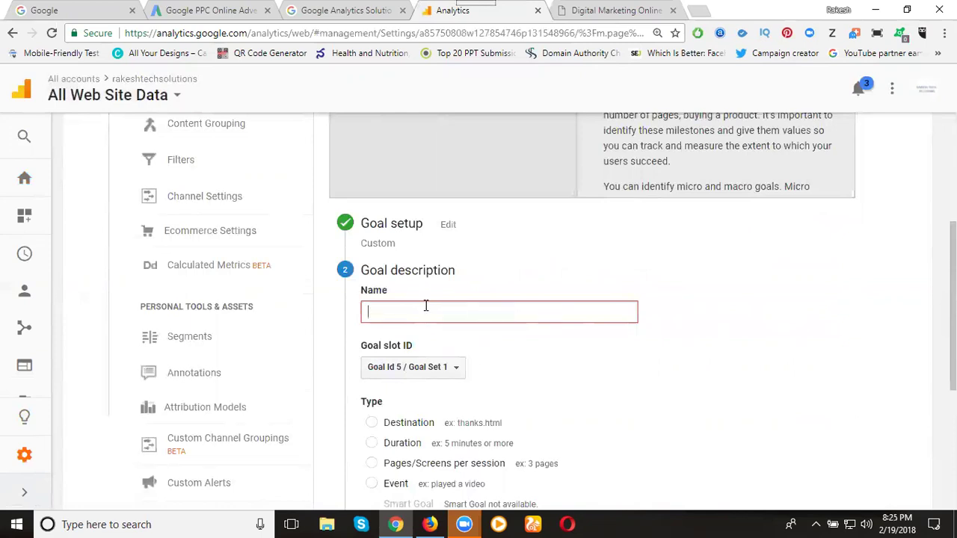
{"action": "type", "text": "dm tr"}
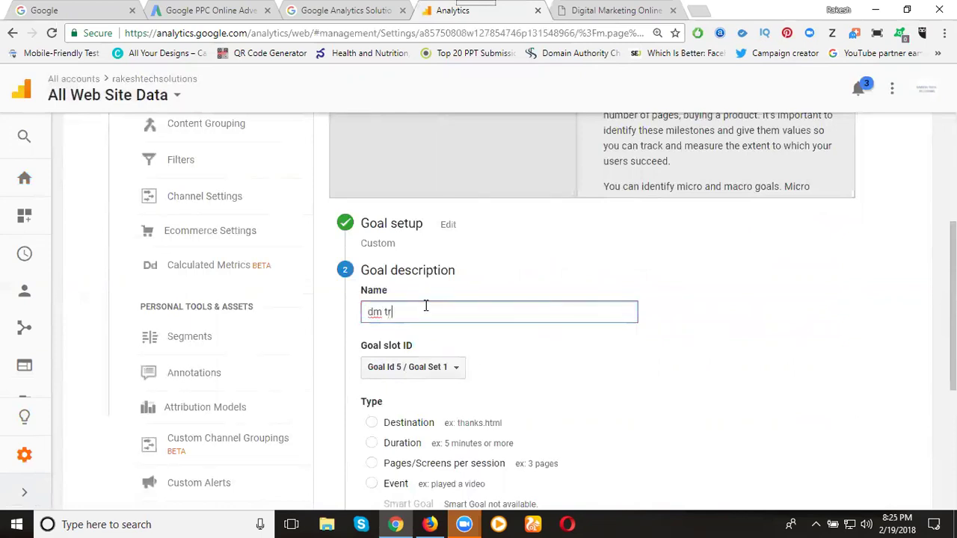
{"action": "type", "text": "aining goa"}
{"action": "key", "text": "BackSpace"}
{"action": "type", "text": "majiguda"}
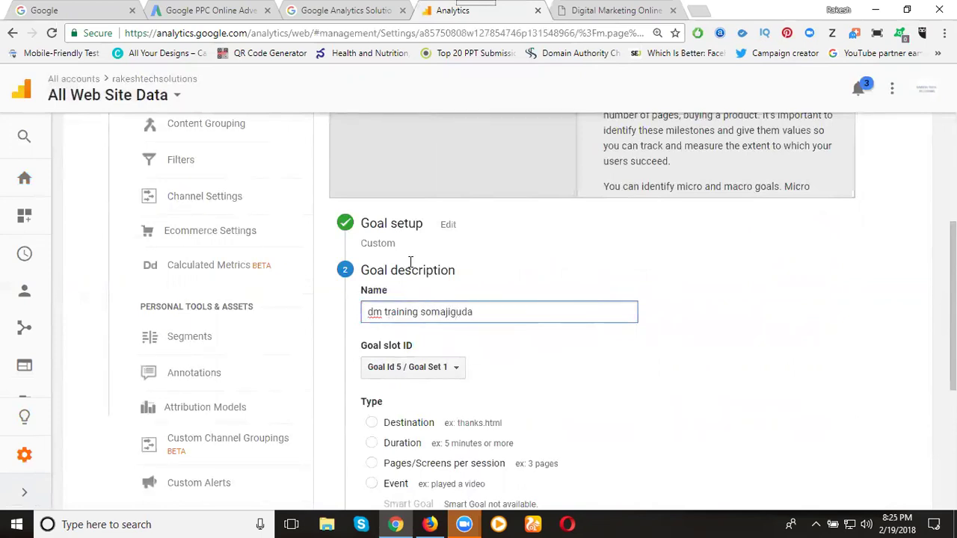
{"action": "scroll", "coordinate": [401, 262], "scroll_direction": "down", "scroll_amount": 2}
{"action": "scroll", "coordinate": [402, 261], "scroll_direction": "down", "scroll_amount": 1}
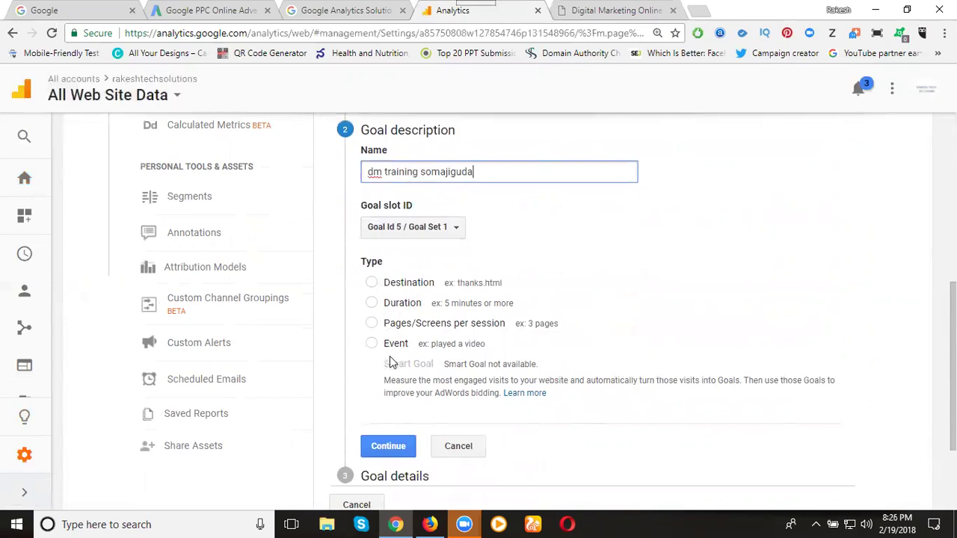
{"action": "left_click", "coordinate": [396, 285]}
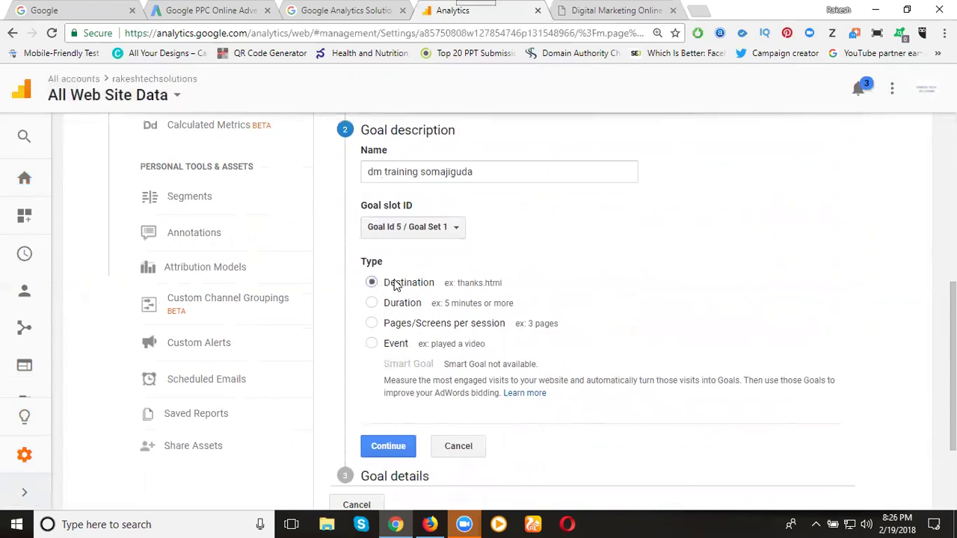
{"action": "scroll", "coordinate": [394, 284], "scroll_direction": "down", "scroll_amount": 3}
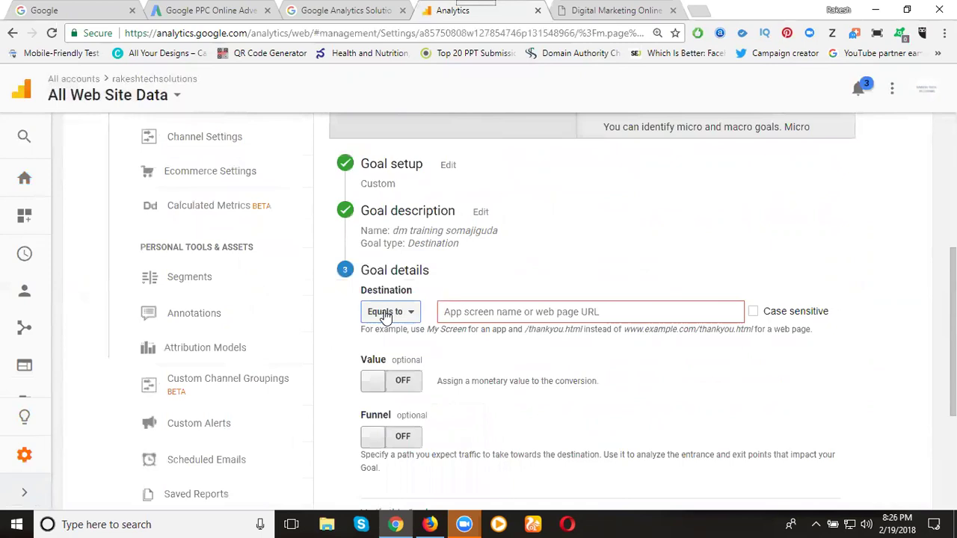
- Set the destination to the pasted Somajiguda page URL with Equals to, verify, and save
{"action": "left_click", "coordinate": [450, 311]}
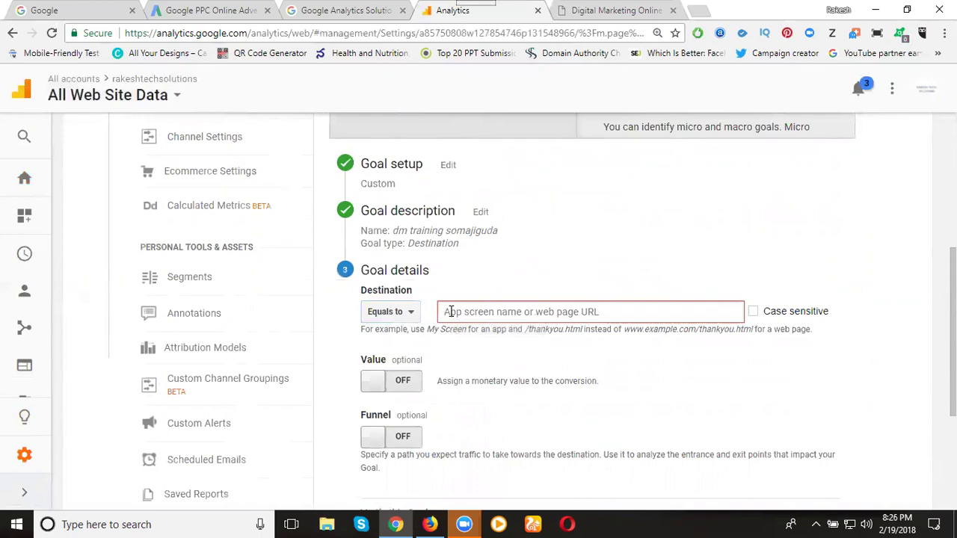
{"action": "key", "text": "ctrl+v"}
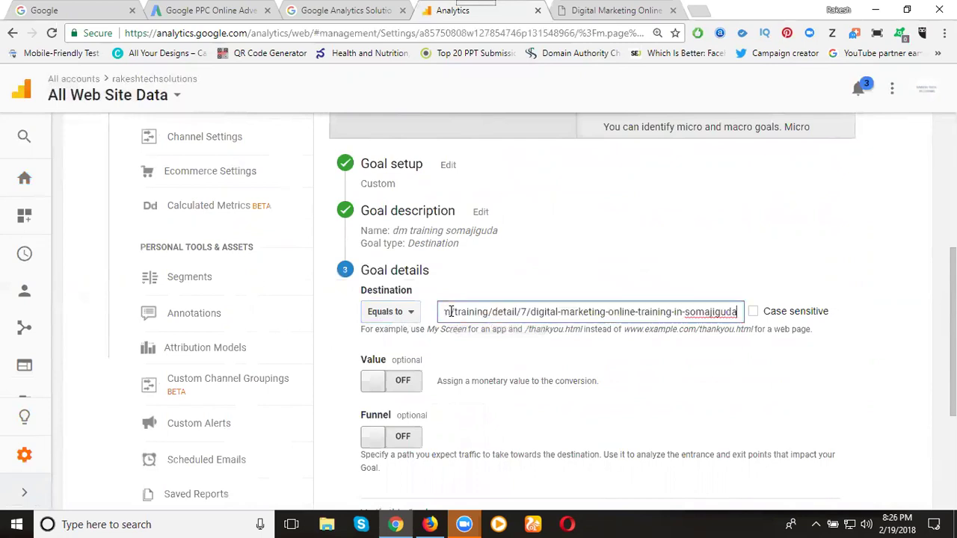
{"action": "left_click", "coordinate": [388, 312]}
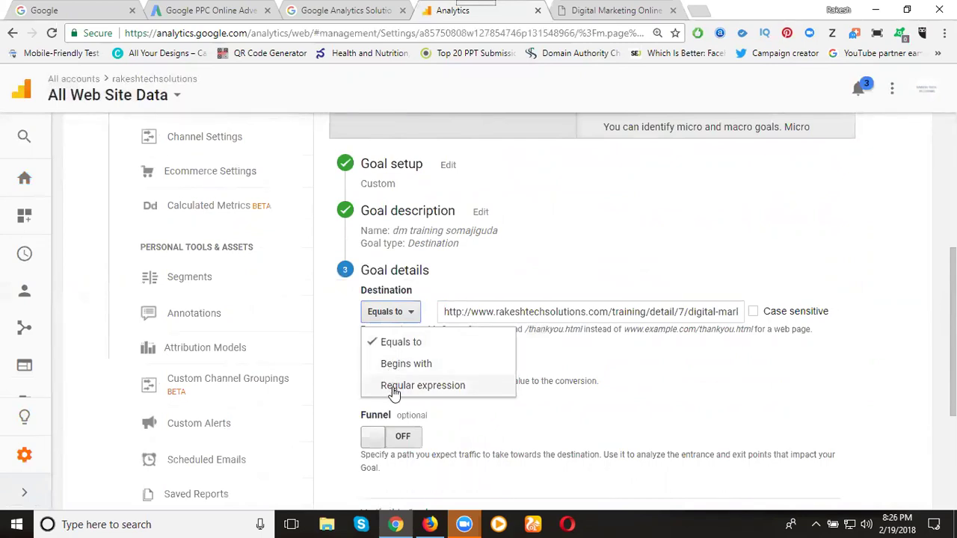
{"action": "left_click", "coordinate": [395, 346]}
{"action": "scroll", "coordinate": [317, 344], "scroll_direction": "down", "scroll_amount": 2}
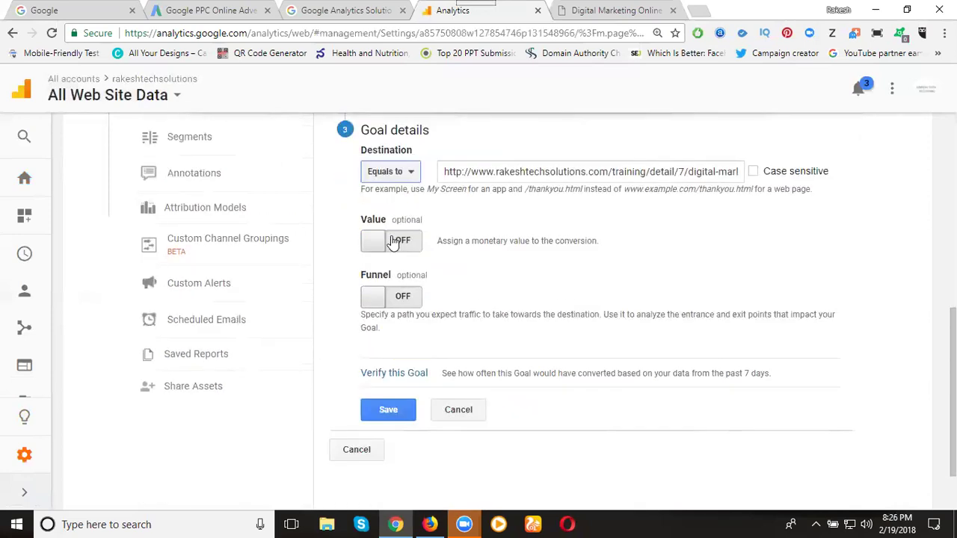
{"action": "left_click", "coordinate": [401, 379]}
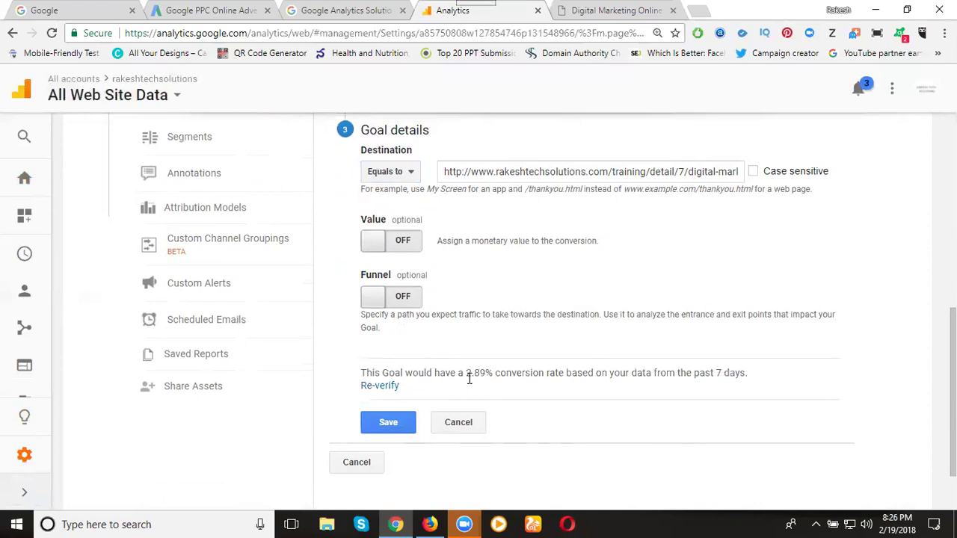
{"action": "left_click", "coordinate": [400, 425]}
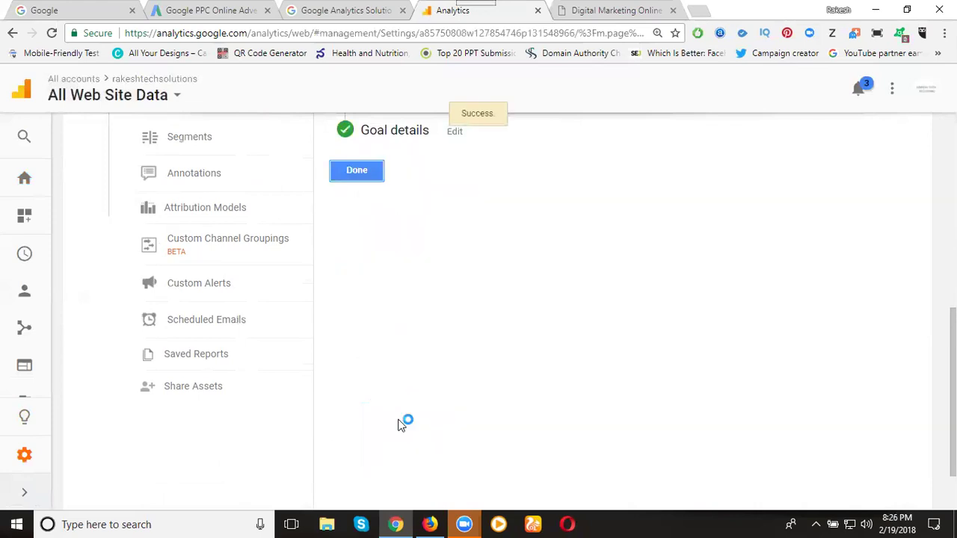
{"action": "scroll", "coordinate": [548, 413], "scroll_direction": "up", "scroll_amount": 1}
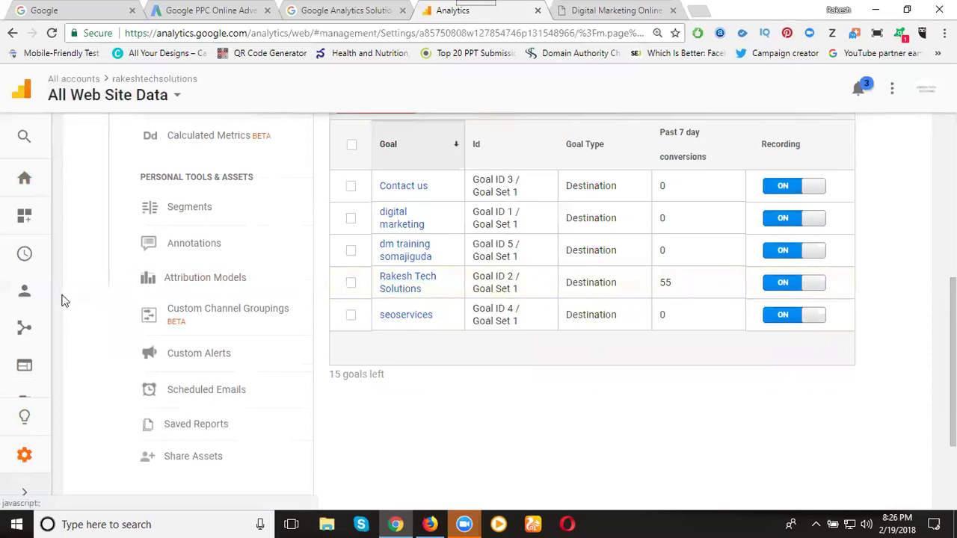
- Open the Acquisition > Overview report via the Audience and Acquisition sections
{"action": "left_click", "coordinate": [26, 299]}
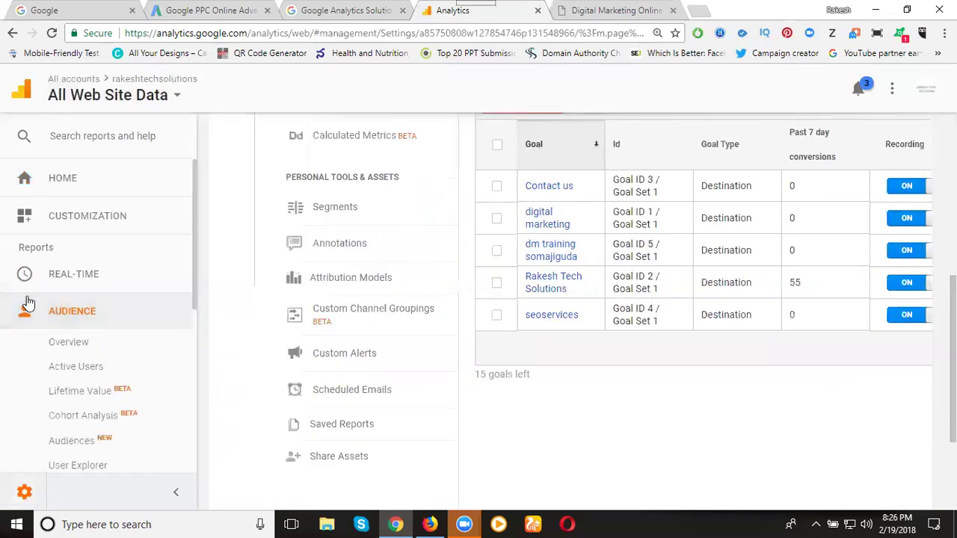
{"action": "left_click", "coordinate": [45, 346]}
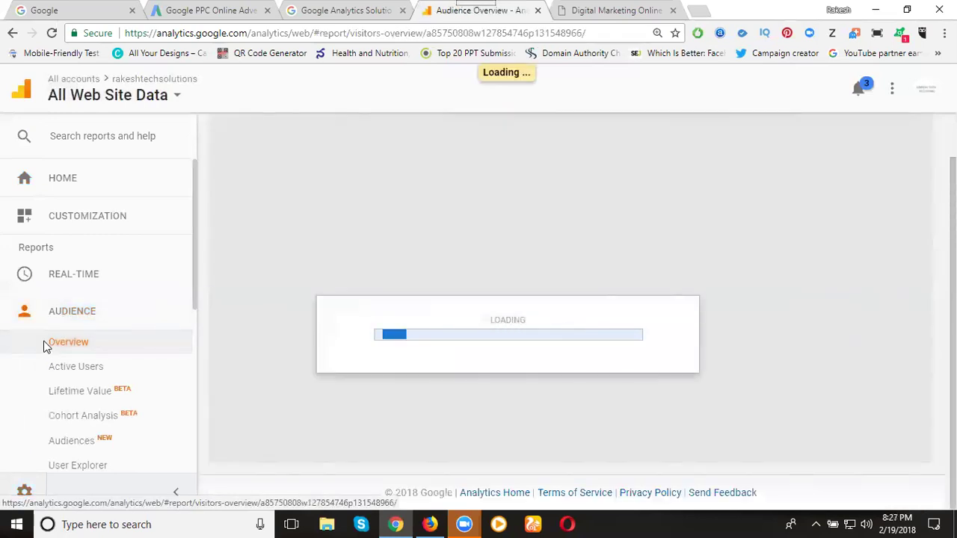
{"action": "scroll", "coordinate": [92, 331], "scroll_direction": "down", "scroll_amount": 4}
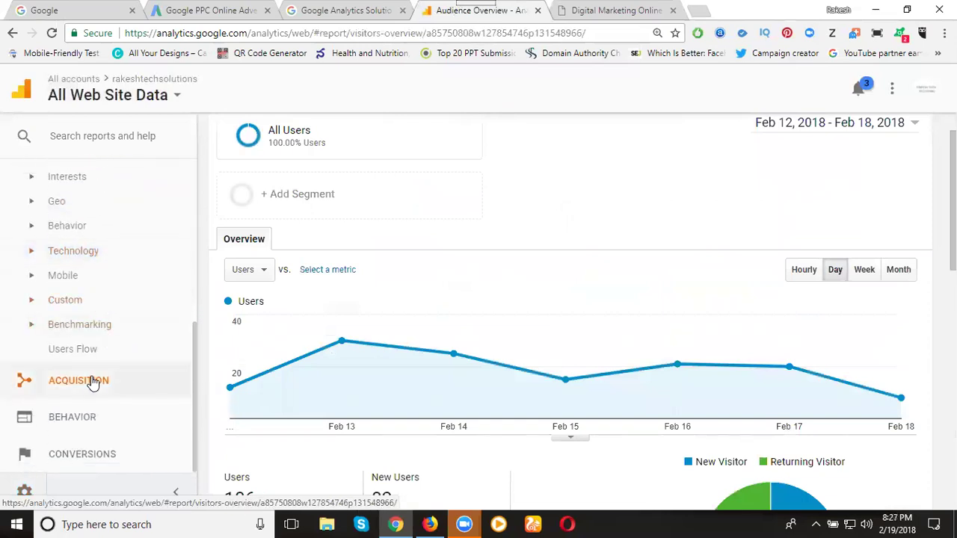
{"action": "left_click", "coordinate": [92, 382]}
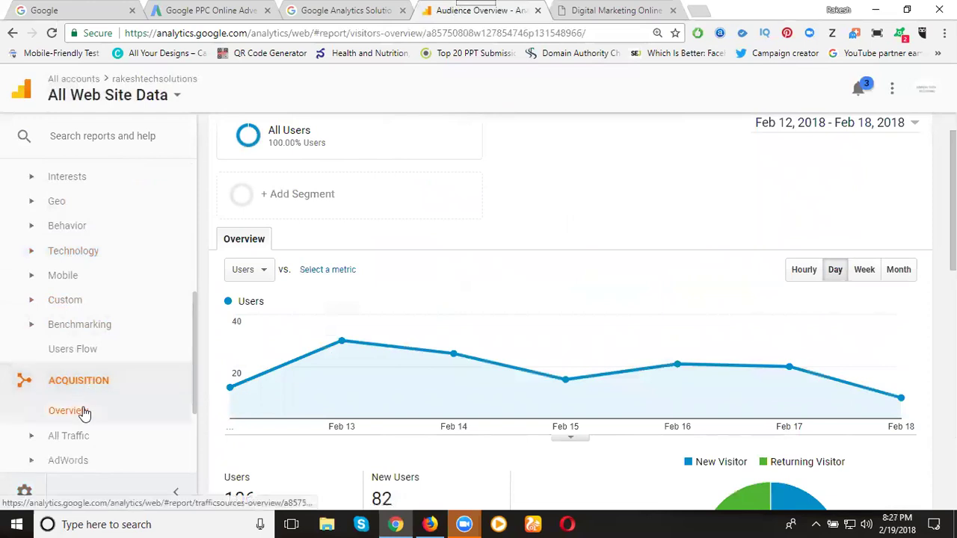
{"action": "left_click", "coordinate": [84, 411]}
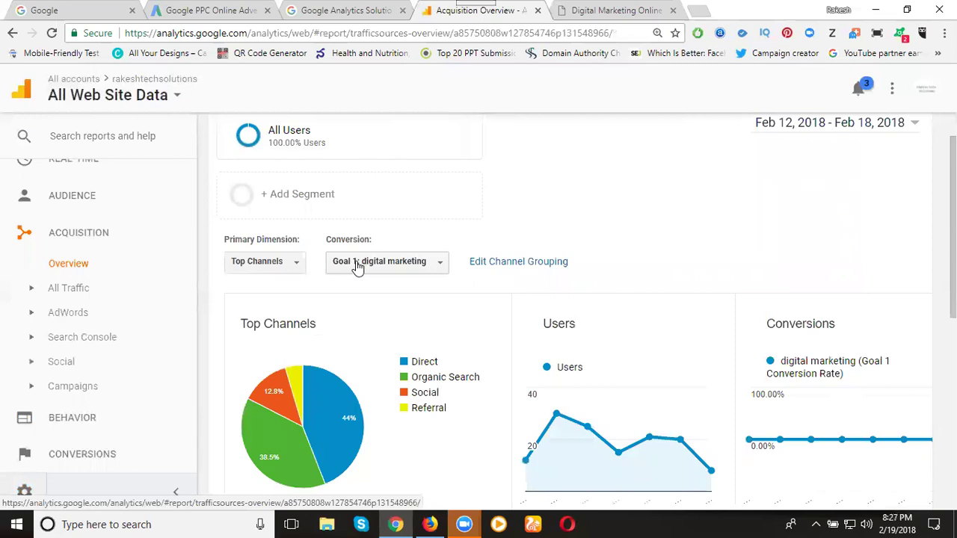
- Switch the conversion figures to Goal 2 and review its 31.79% rate and 55 completions
{"action": "left_click", "coordinate": [358, 266]}
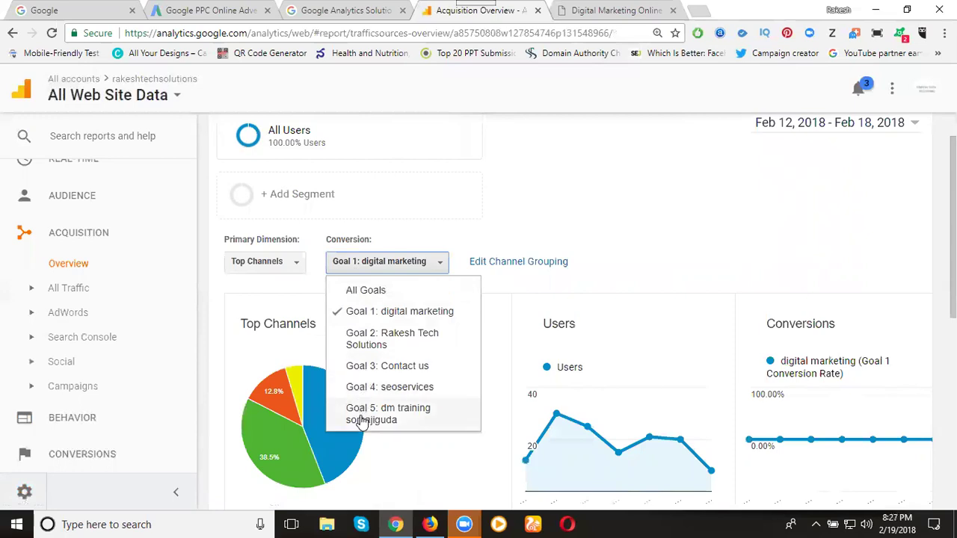
{"action": "left_click", "coordinate": [372, 340]}
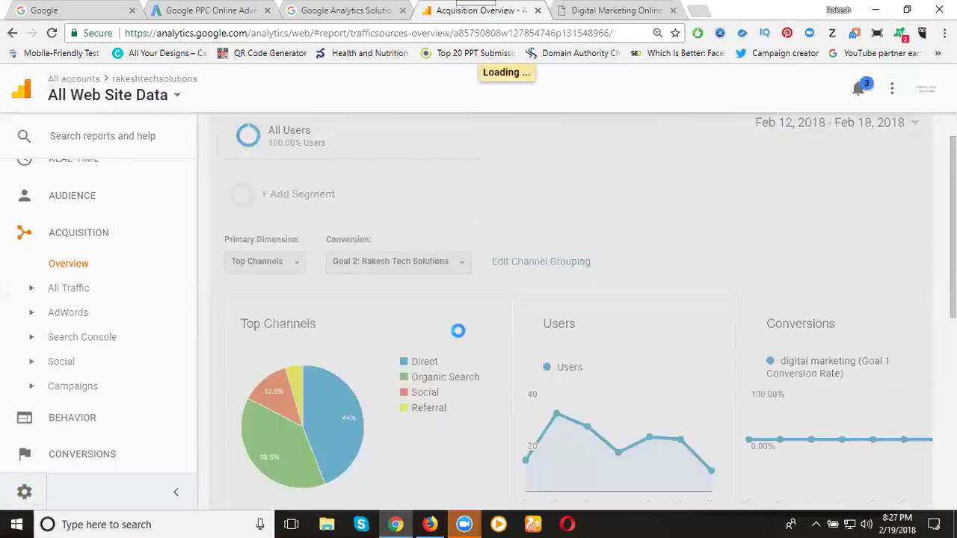
{"action": "scroll", "coordinate": [532, 313], "scroll_direction": "down", "scroll_amount": 4}
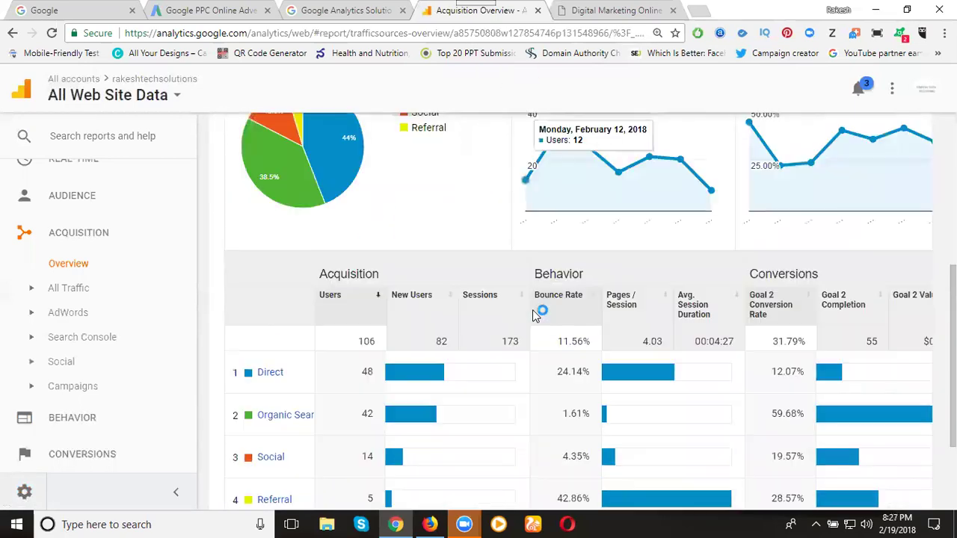
{"action": "scroll", "coordinate": [534, 318], "scroll_direction": "down", "scroll_amount": 2}
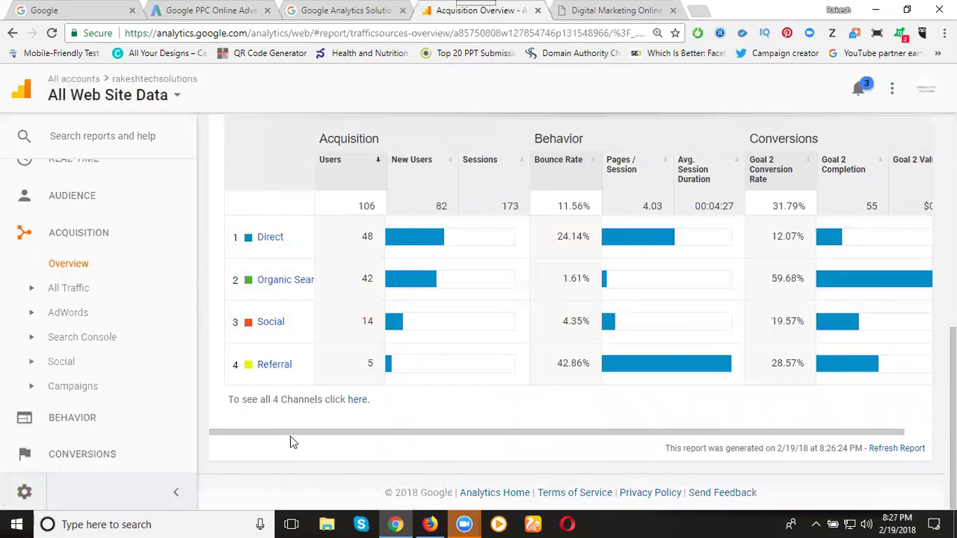
{"action": "left_click_drag", "start_coordinate": [316, 432], "coordinate": [456, 432]}
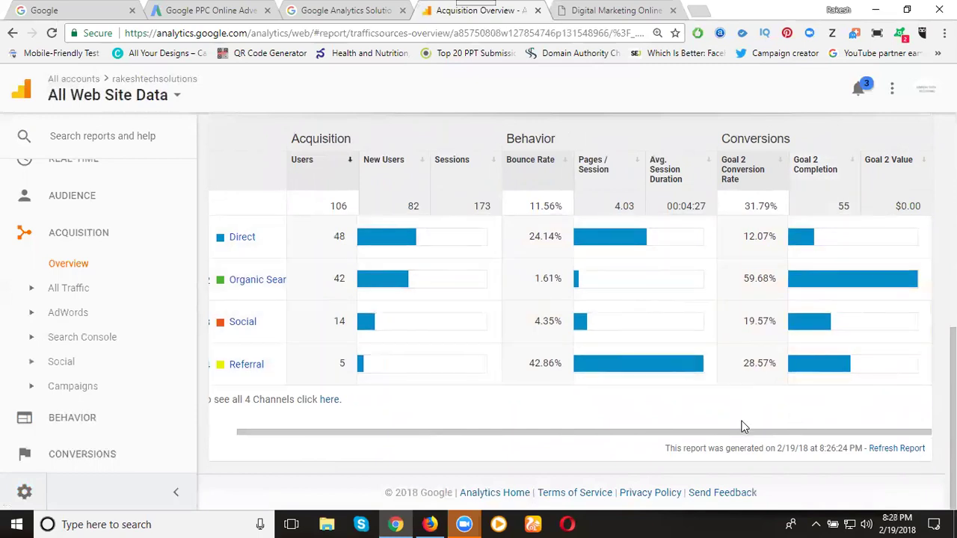
{"action": "scroll", "coordinate": [563, 267], "scroll_direction": "up", "scroll_amount": 1}
{"action": "scroll", "coordinate": [562, 266], "scroll_direction": "up", "scroll_amount": 4}
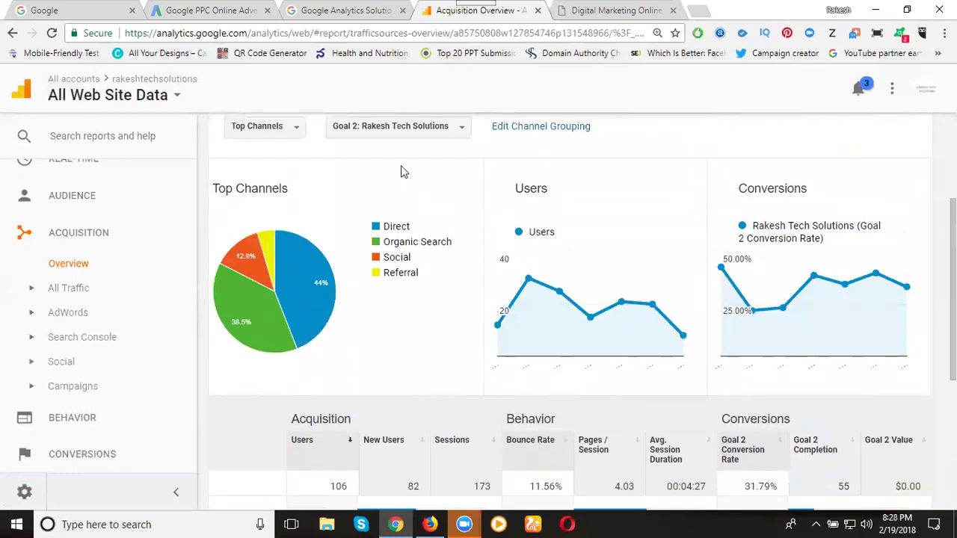
- Show conversions for Goal 5: dm training somajiguda and check the channel table's 0.00% rates
{"action": "left_click", "coordinate": [397, 127]}
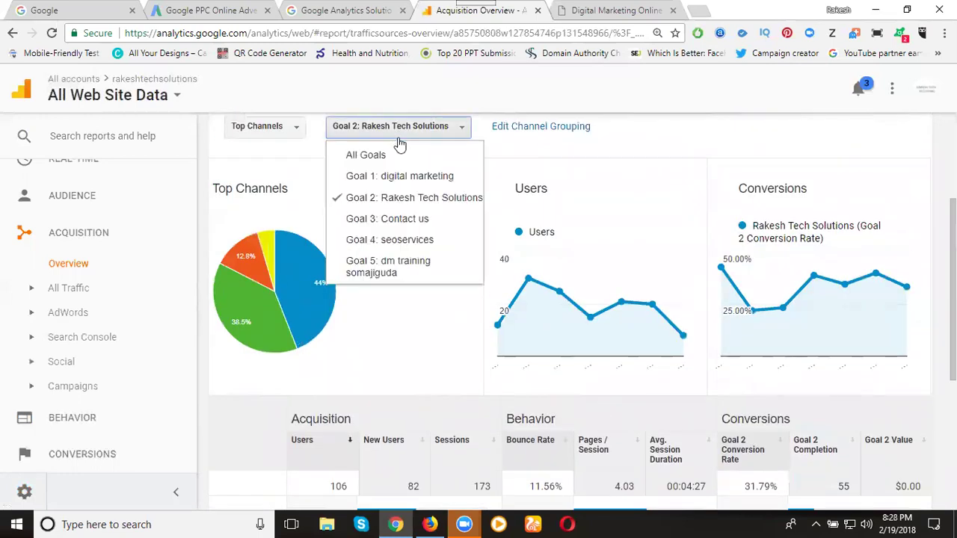
{"action": "left_click", "coordinate": [408, 267]}
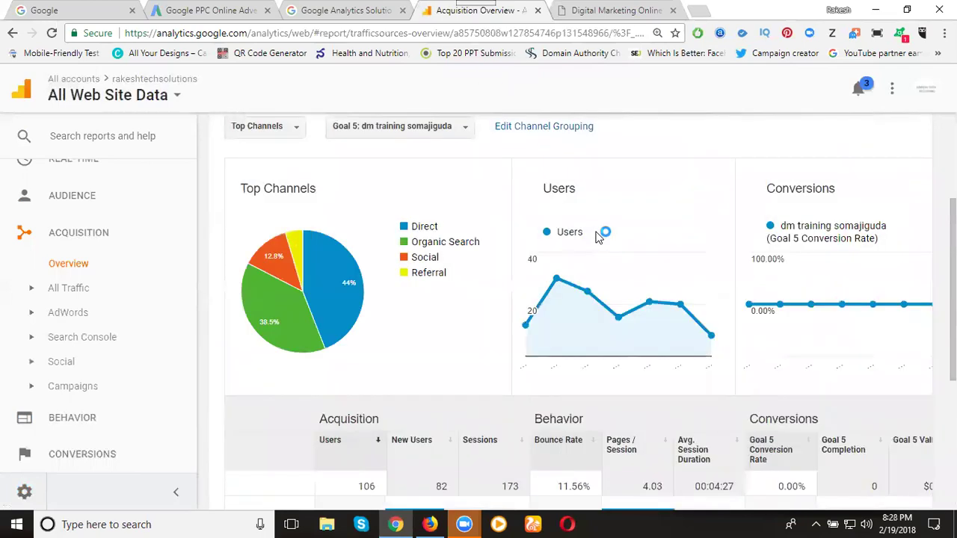
{"action": "scroll", "coordinate": [598, 237], "scroll_direction": "down", "scroll_amount": 4}
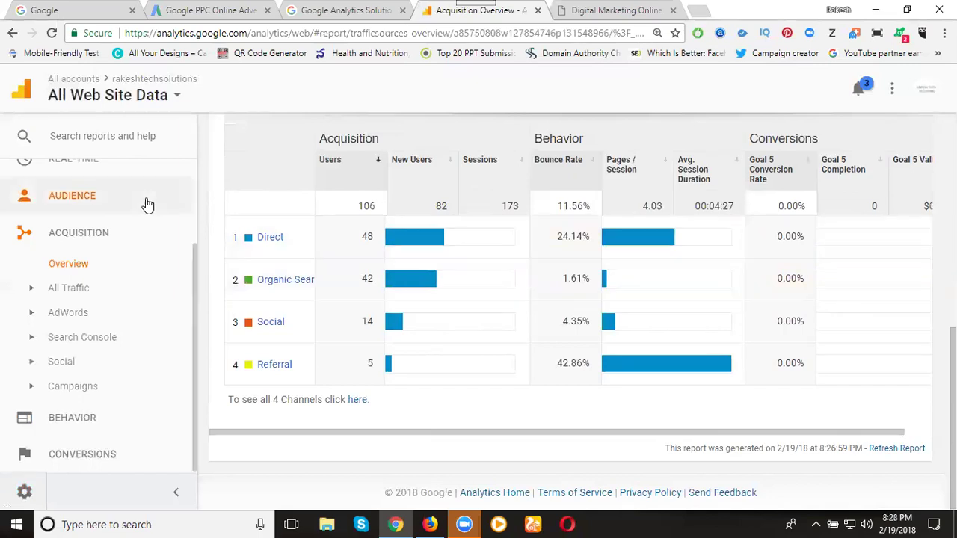
- In Admin Goals, switch recording OFF for the seoservices goal (Goal ID 4)
{"action": "left_click", "coordinate": [24, 493]}
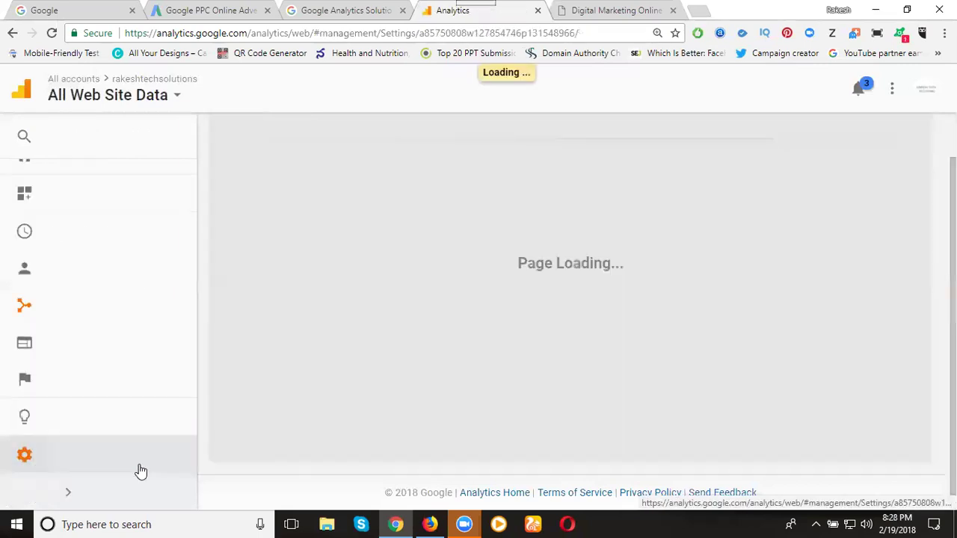
{"action": "left_click", "coordinate": [703, 293]}
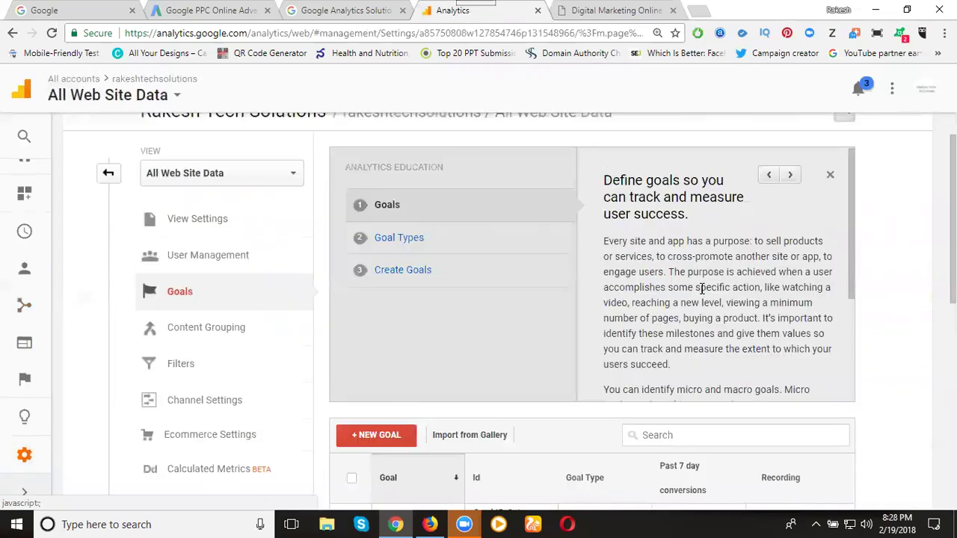
{"action": "scroll", "coordinate": [707, 292], "scroll_direction": "down", "scroll_amount": 2}
{"action": "scroll", "coordinate": [882, 295], "scroll_direction": "down", "scroll_amount": 3}
{"action": "scroll", "coordinate": [905, 292], "scroll_direction": "down", "scroll_amount": 3}
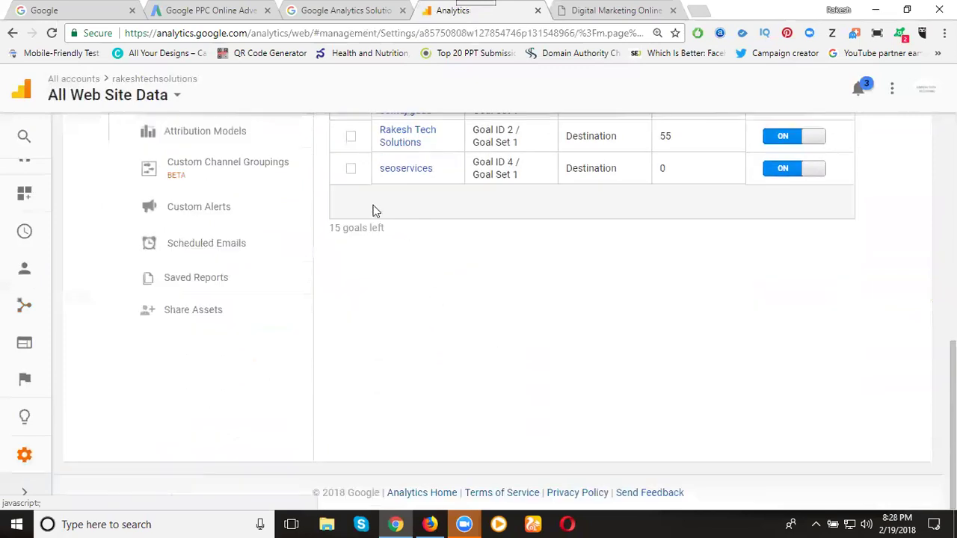
{"action": "left_click", "coordinate": [350, 168]}
{"action": "scroll", "coordinate": [576, 329], "scroll_direction": "up", "scroll_amount": 2}
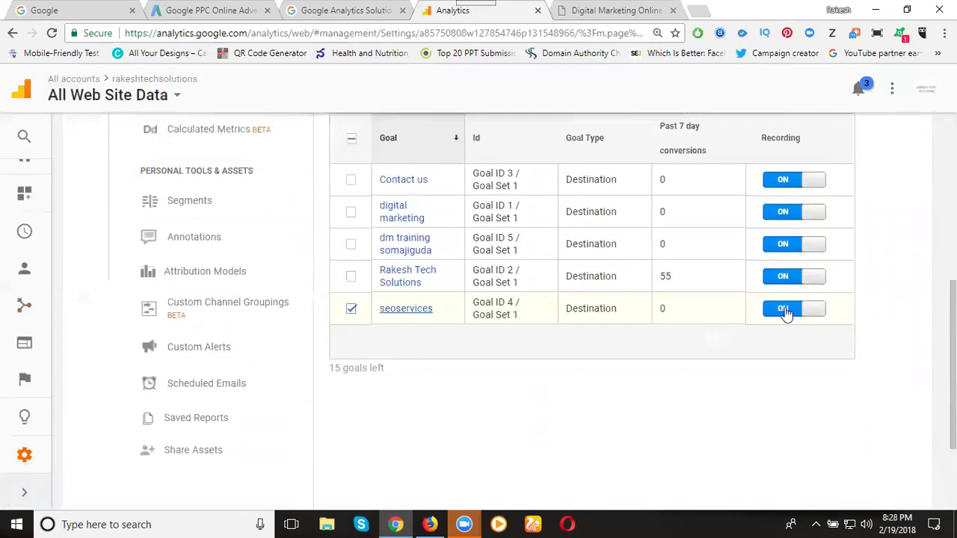
{"action": "left_click", "coordinate": [802, 314]}
{"action": "scroll", "coordinate": [794, 366], "scroll_direction": "up", "scroll_amount": 2}
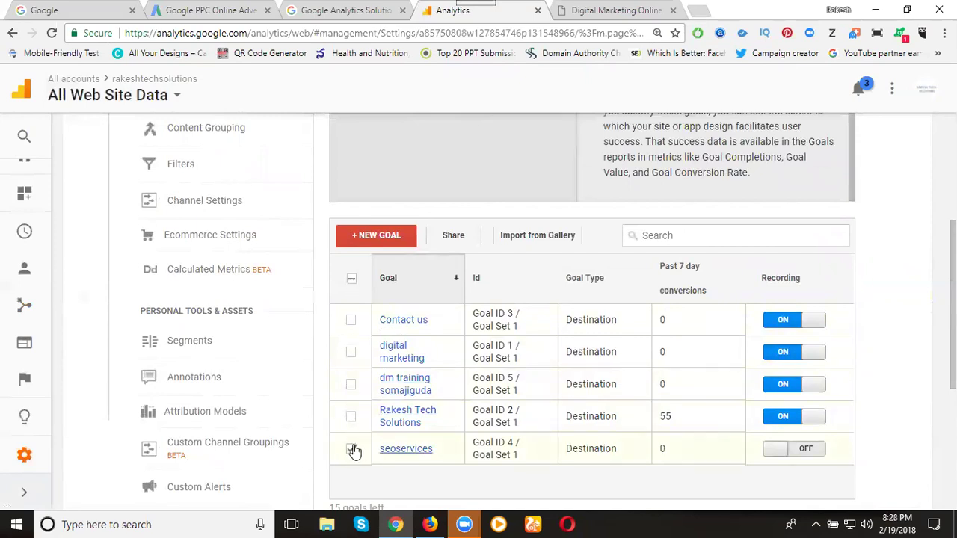
{"action": "left_click", "coordinate": [352, 449]}
{"action": "scroll", "coordinate": [878, 399], "scroll_direction": "down", "scroll_amount": 2}
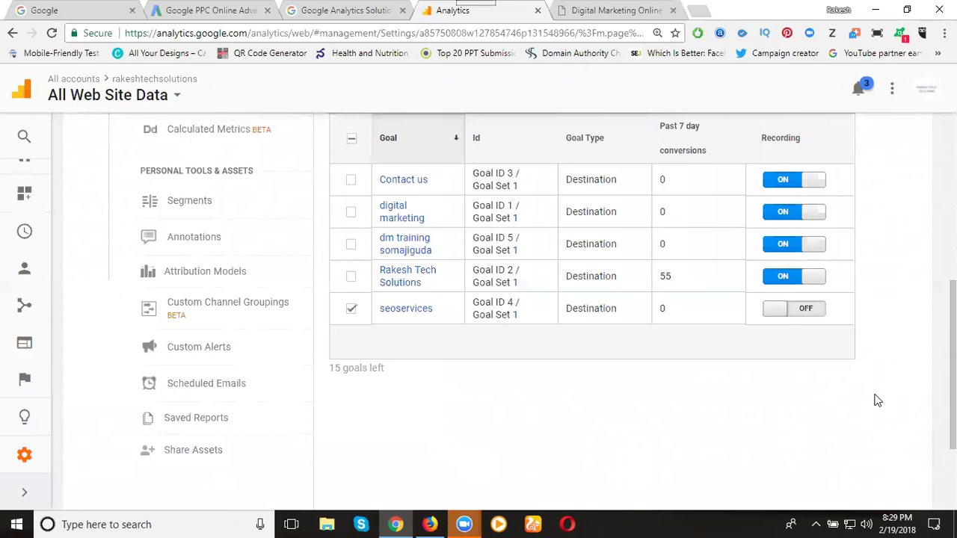
- Select the tracking ID in the training page's gtag.js source, then go back to Google Analytics
{"action": "left_click", "coordinate": [620, 11]}
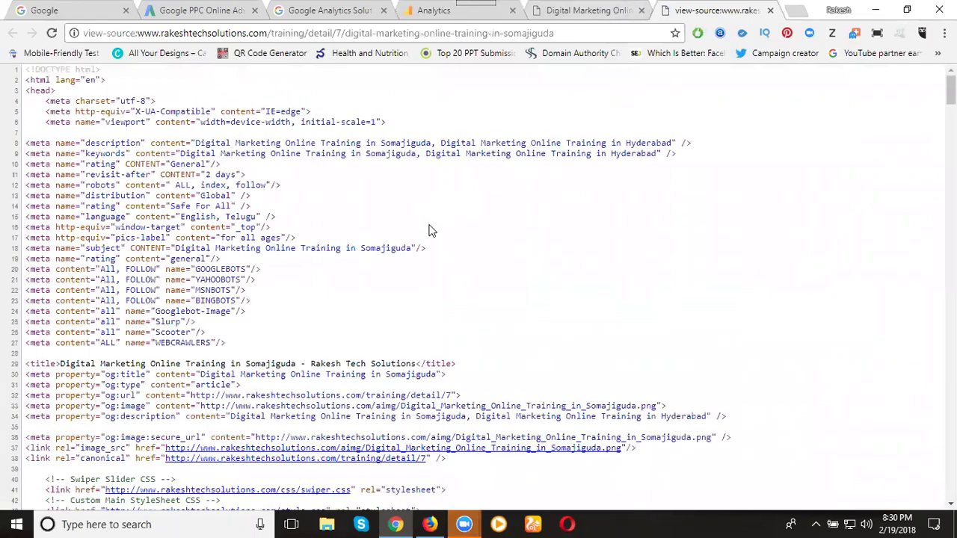
{"action": "scroll", "coordinate": [425, 233], "scroll_direction": "down", "scroll_amount": 4}
{"action": "scroll", "coordinate": [429, 232], "scroll_direction": "down", "scroll_amount": 9}
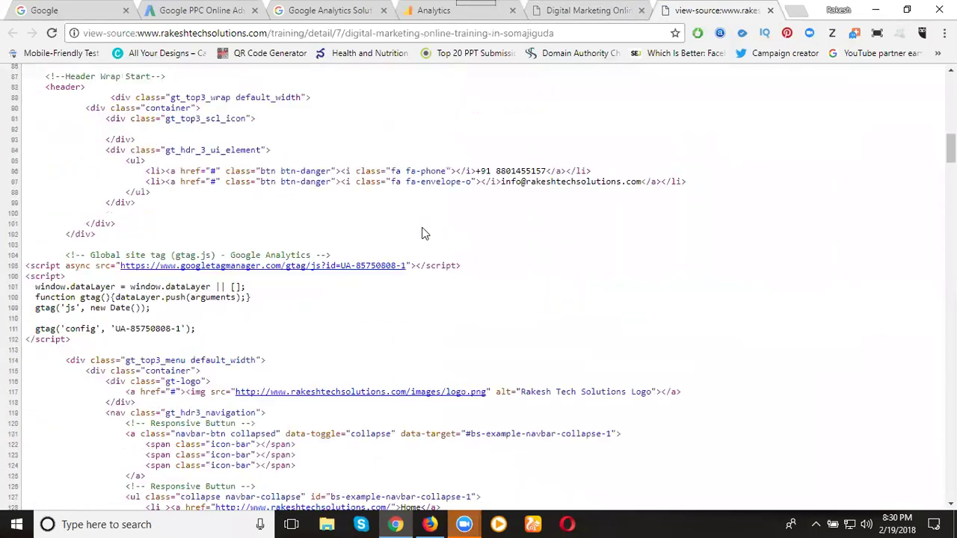
{"action": "left_click_drag", "start_coordinate": [115, 315], "coordinate": [179, 316]}
{"action": "key", "text": "ctrl+c"}
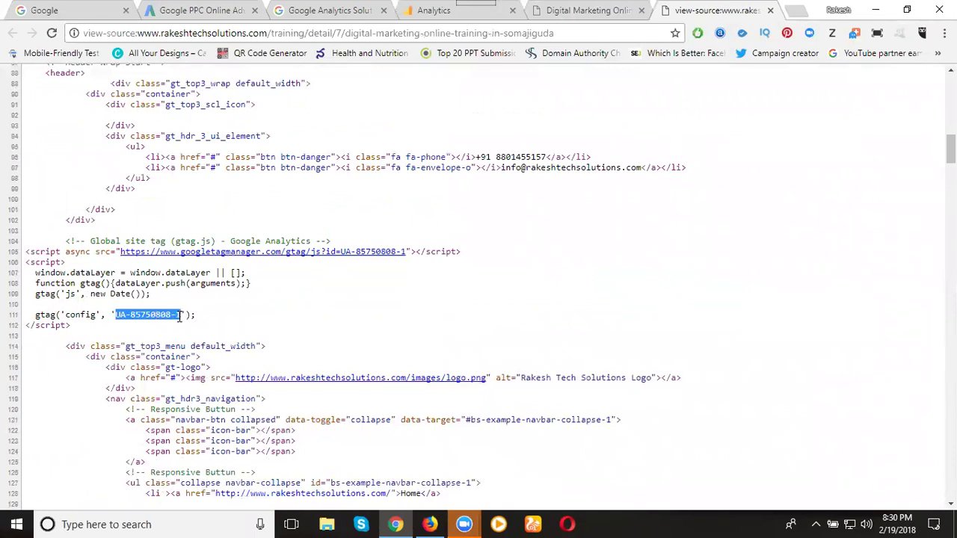
{"action": "left_click", "coordinate": [423, 15]}
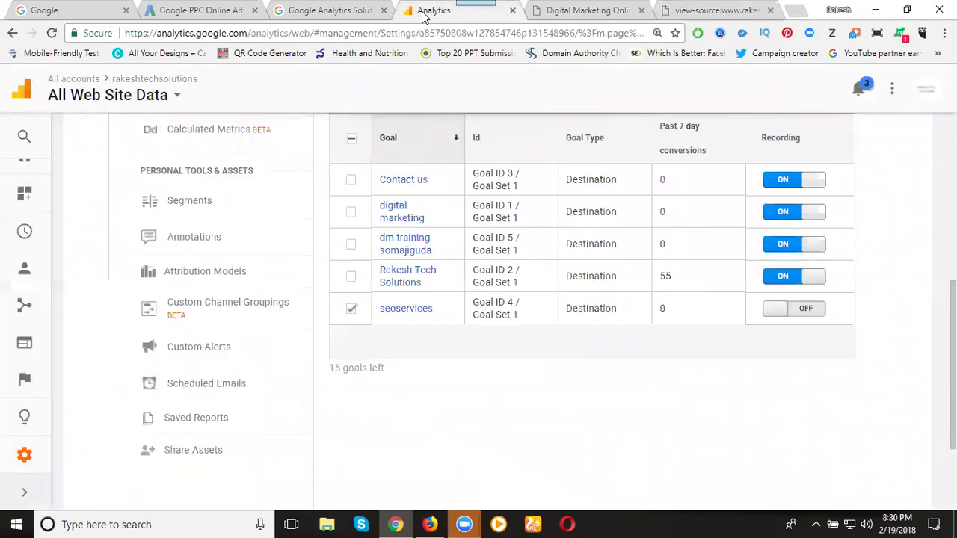
- Open the property's Tracking Info > Tracking Code page from Admin
{"action": "left_click", "coordinate": [22, 456]}
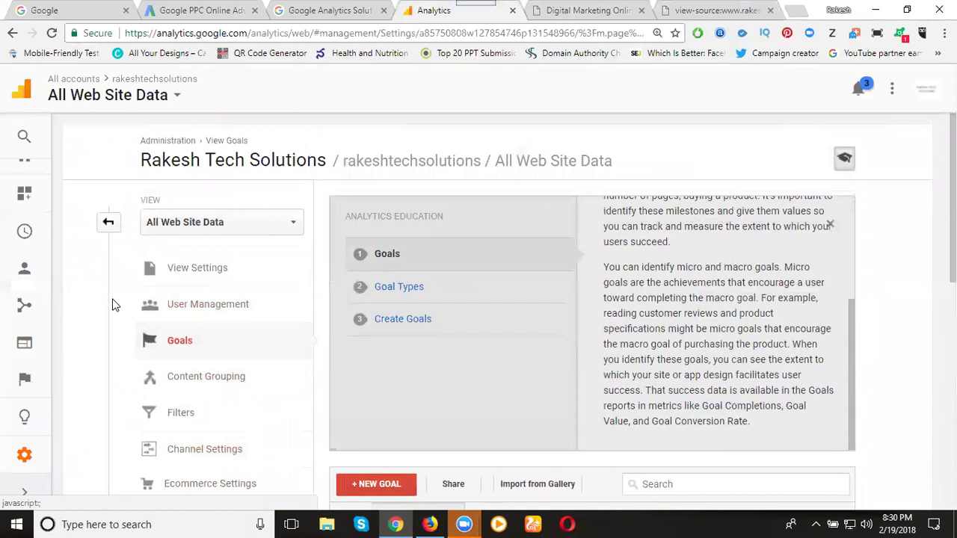
{"action": "left_click", "coordinate": [102, 222]}
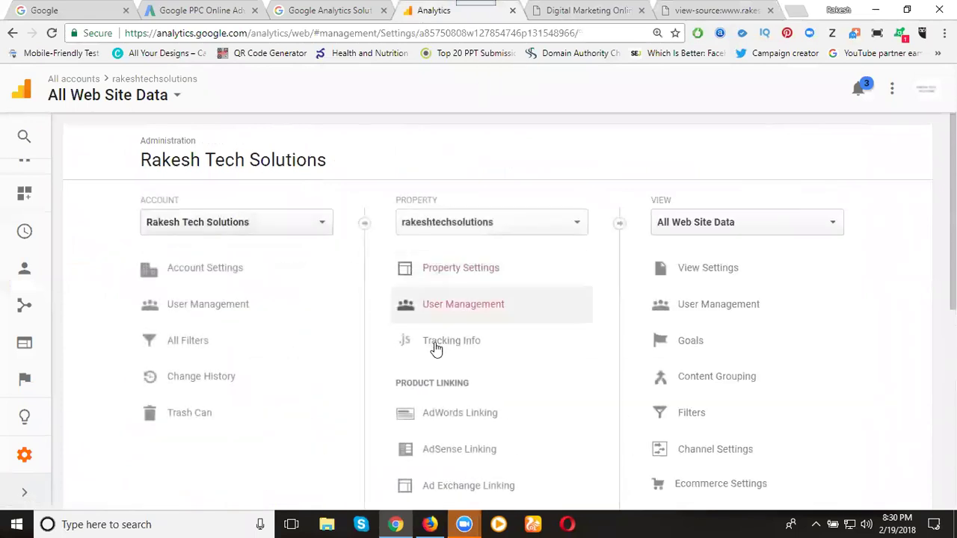
{"action": "left_click", "coordinate": [436, 345]}
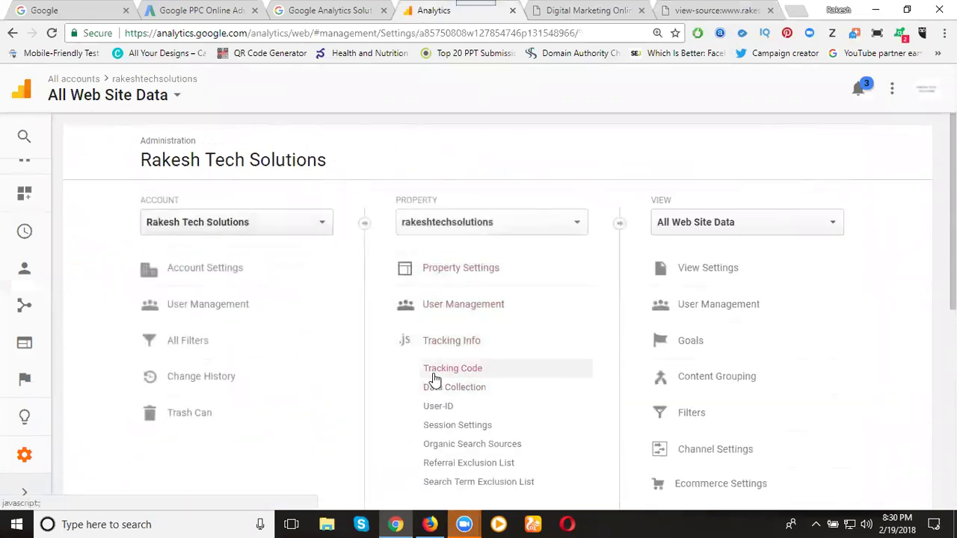
{"action": "left_click", "coordinate": [433, 374]}
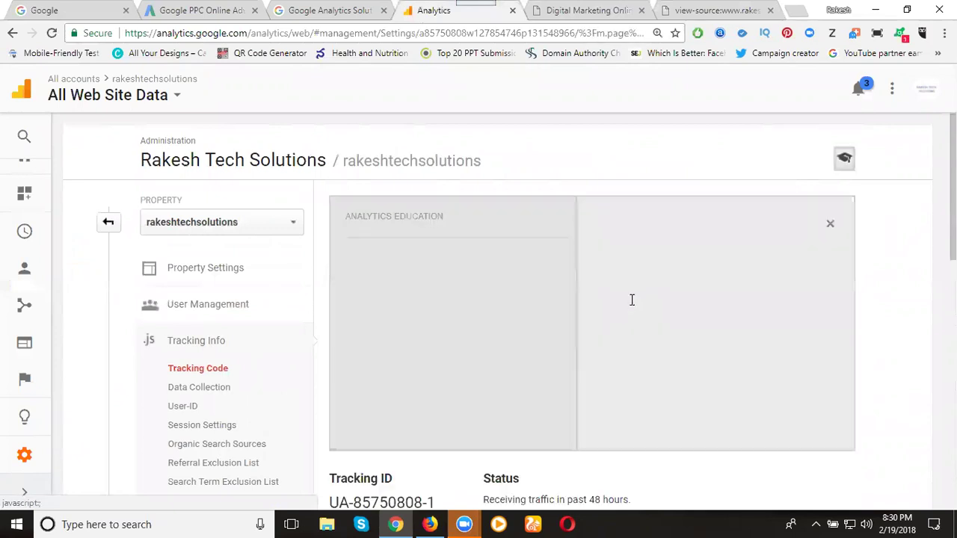
- Search the Tracking Code page for the tracking ID copied from the site source
{"action": "scroll", "coordinate": [632, 303], "scroll_direction": "down", "scroll_amount": 4}
{"action": "scroll", "coordinate": [899, 310], "scroll_direction": "down", "scroll_amount": 4}
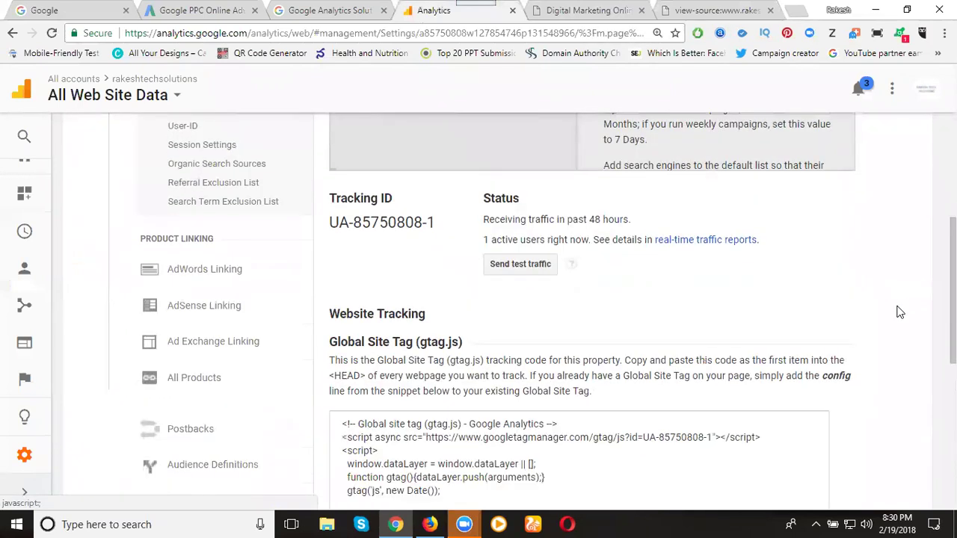
{"action": "scroll", "coordinate": [899, 312], "scroll_direction": "down", "scroll_amount": 3}
{"action": "key", "text": "ctrl+f"}
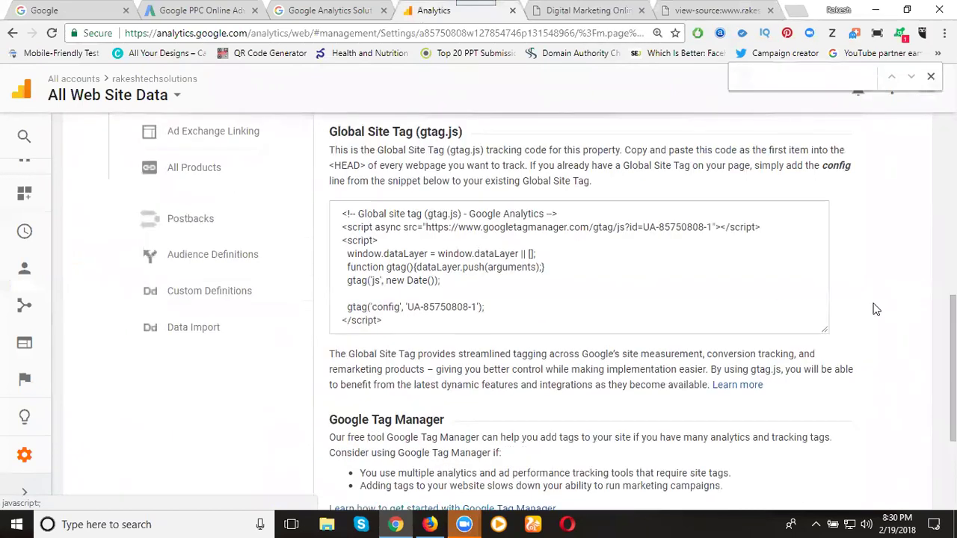
{"action": "key", "text": "ctrl+v"}
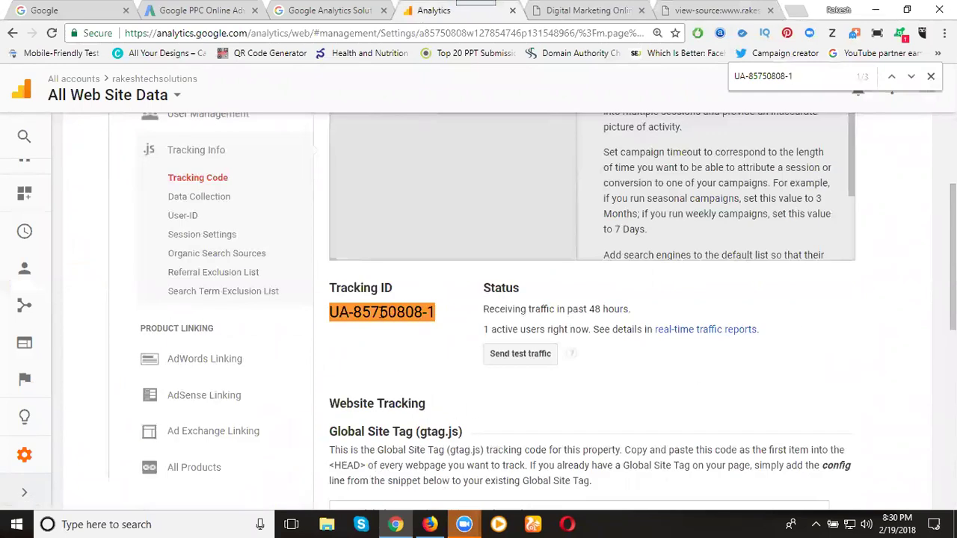